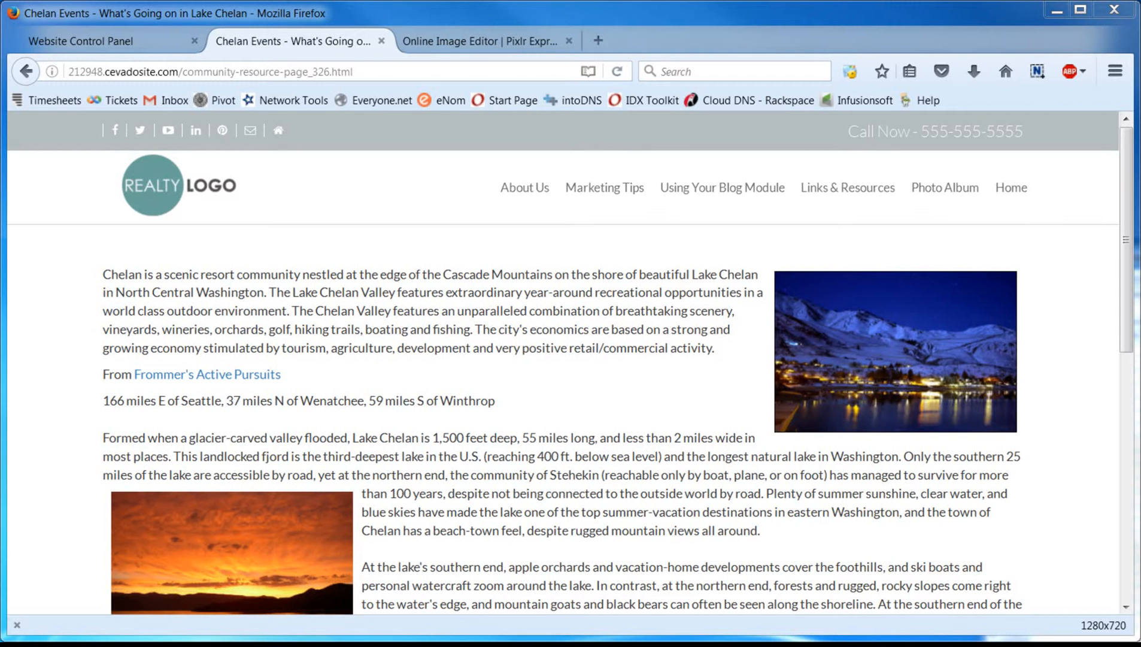
Switch to Pixlr Express and open the Hydroplane image from the Tutorial Images folder
click(426, 37)
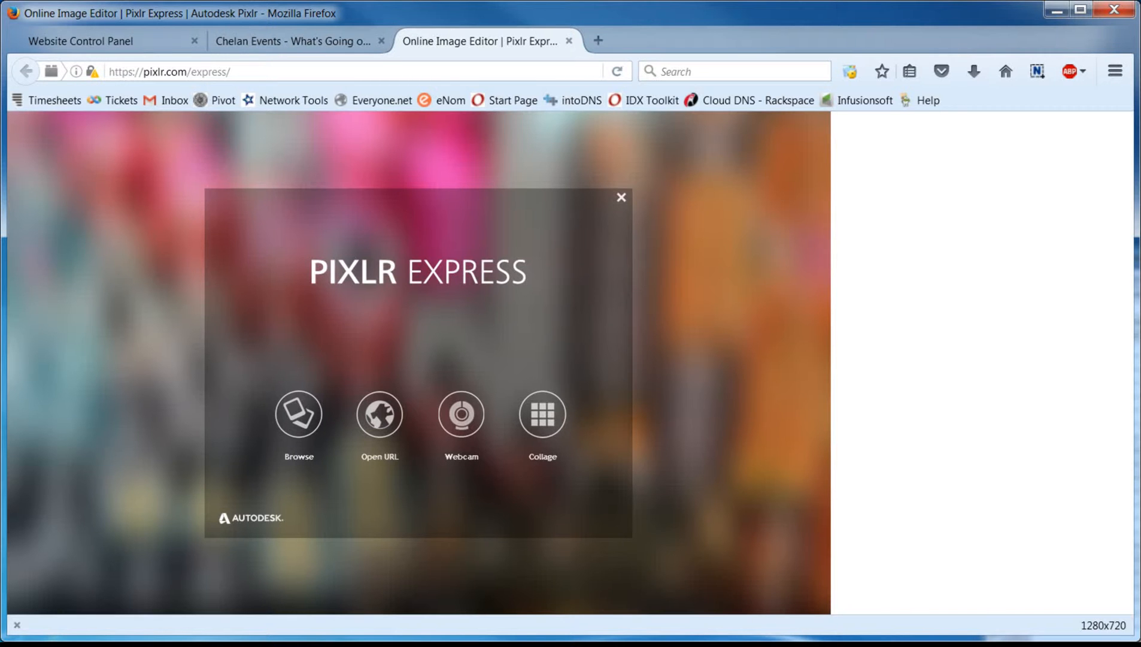
click(302, 43)
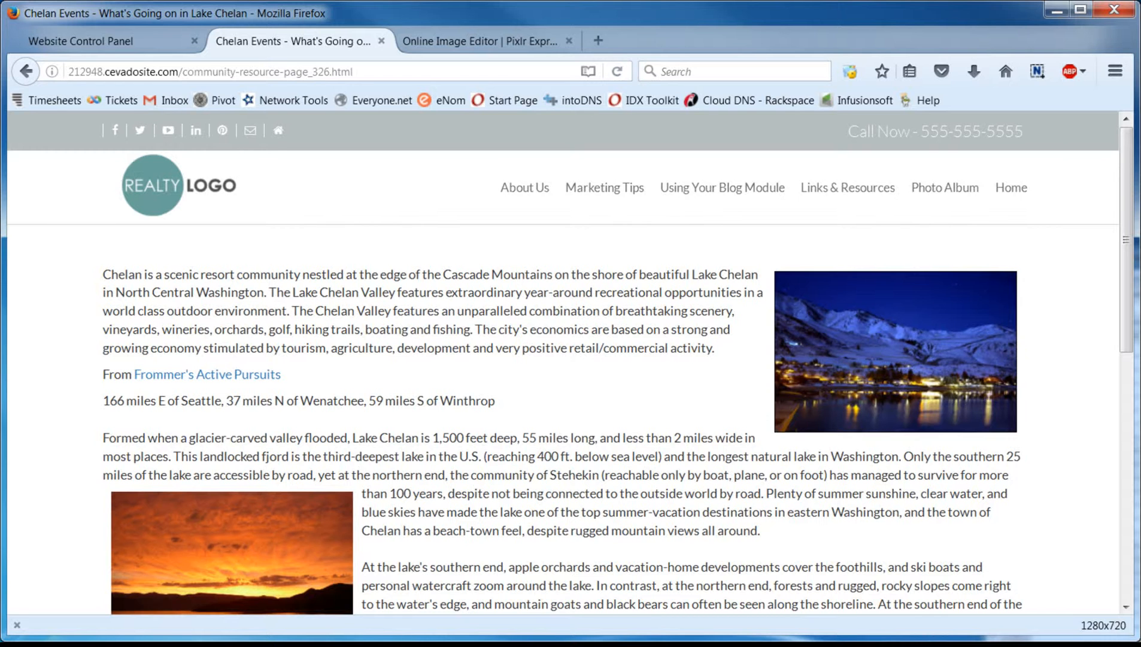
click(427, 38)
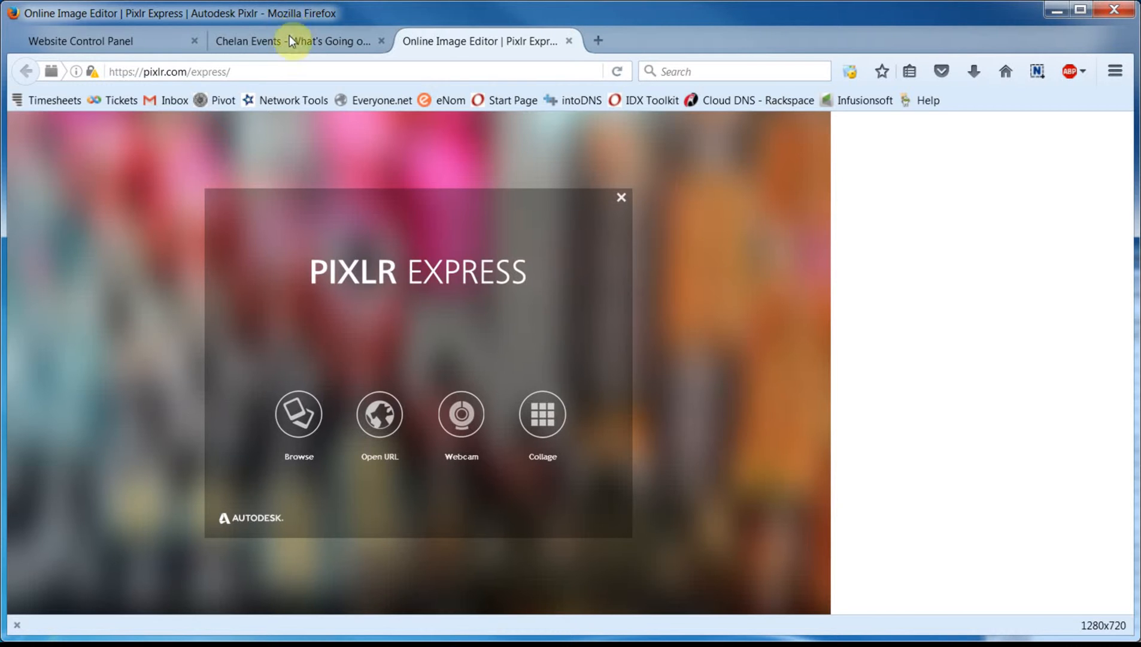
drag(254, 71, 84, 71)
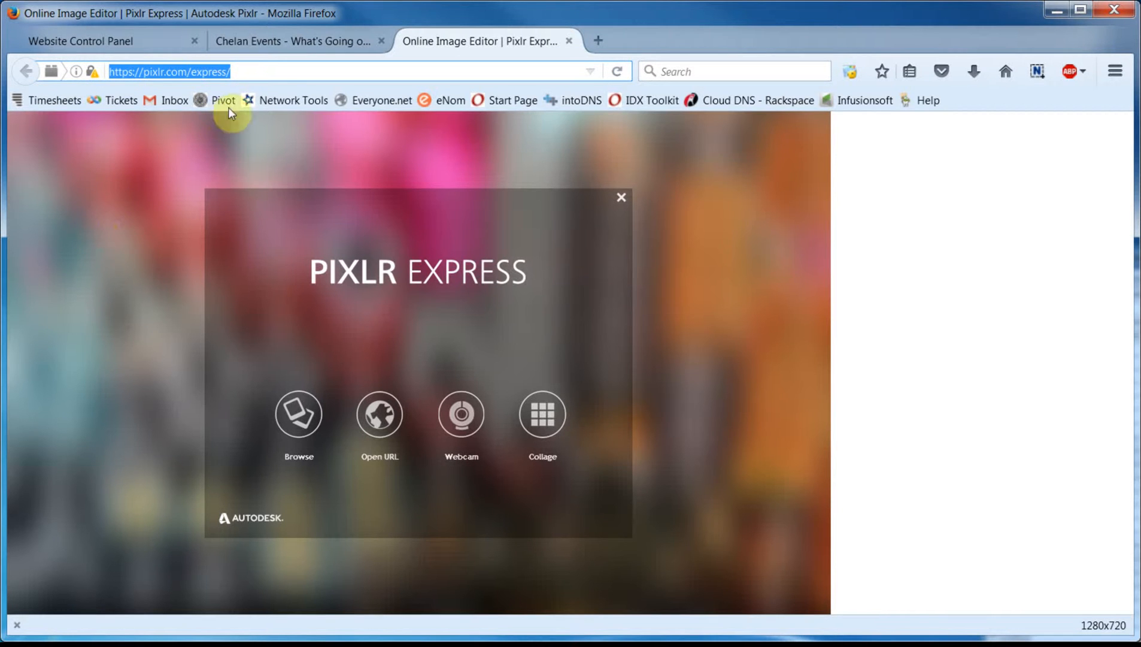
click(265, 70)
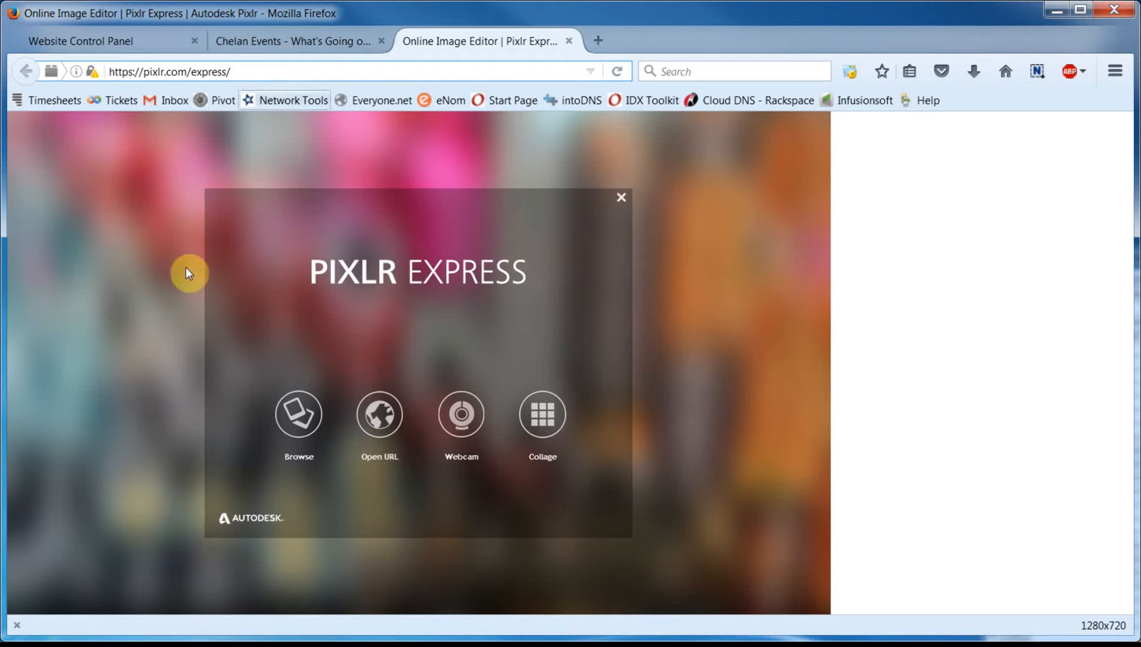
click(298, 413)
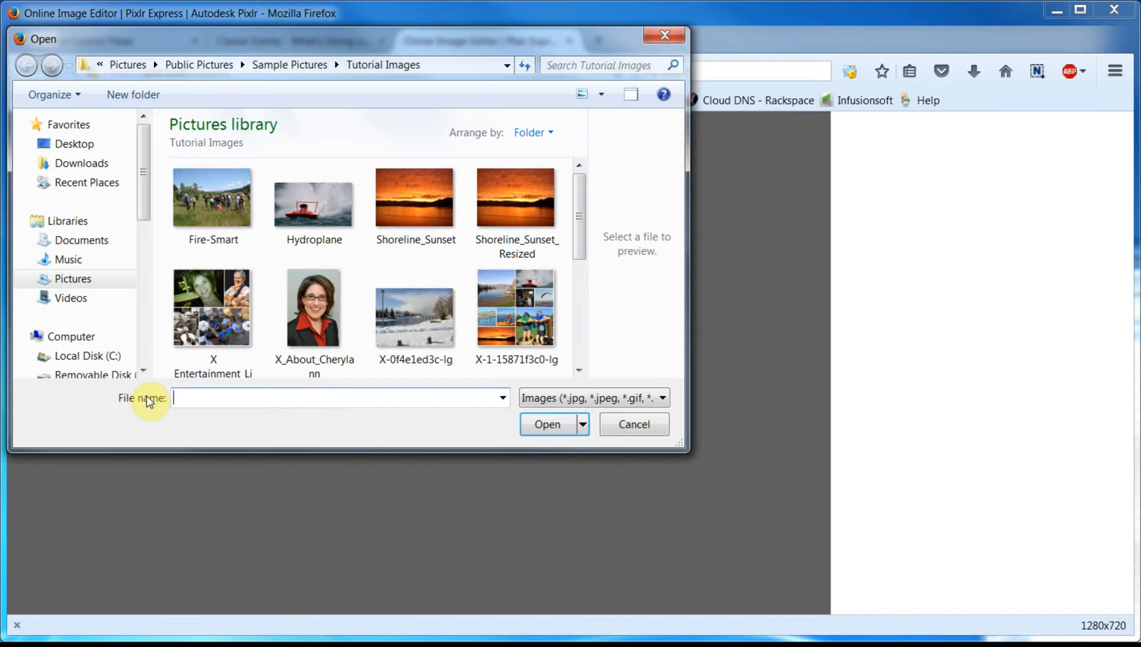
double_click(295, 208)
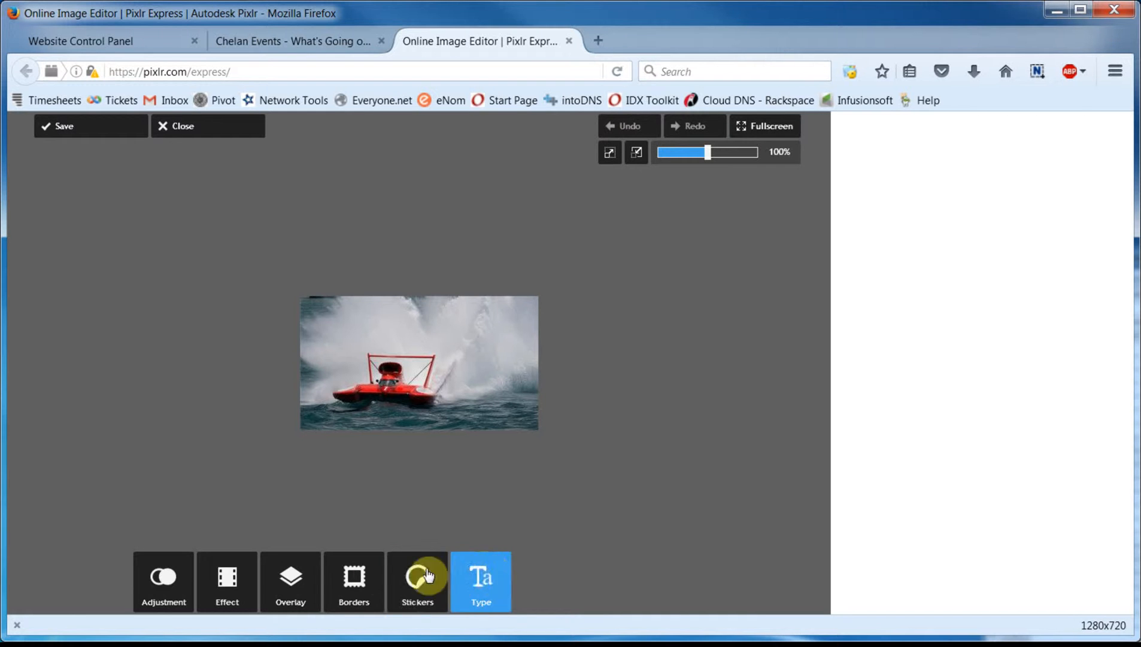
Apply the Luke effect from the Unicolor set to the hydroplane photo at amount 100
click(163, 576)
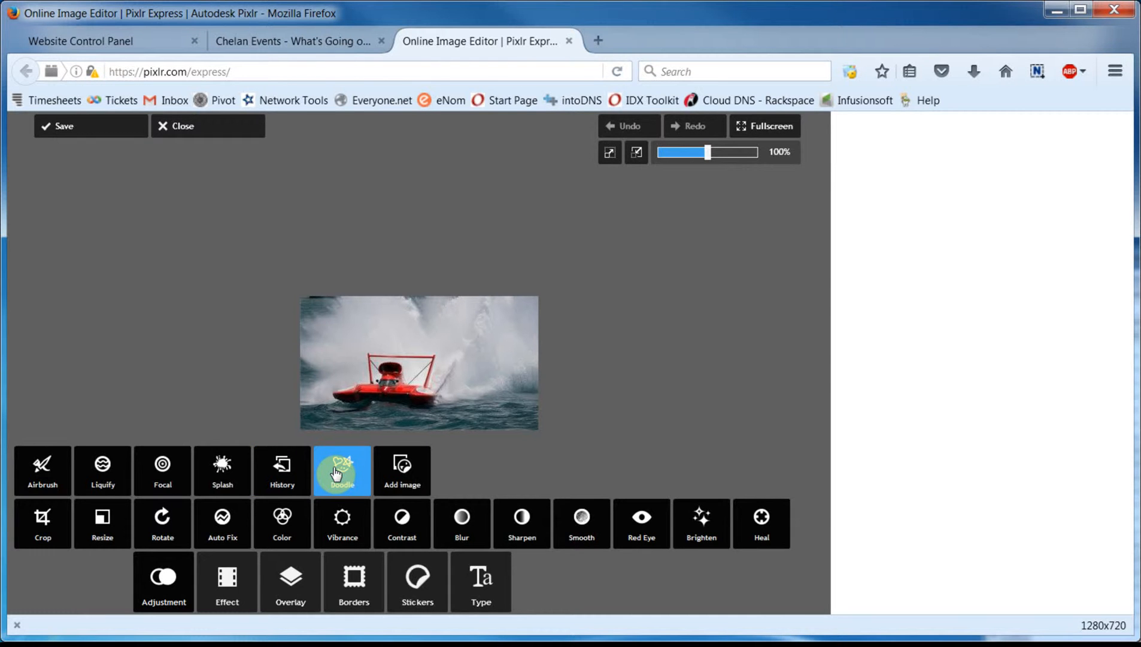
click(224, 592)
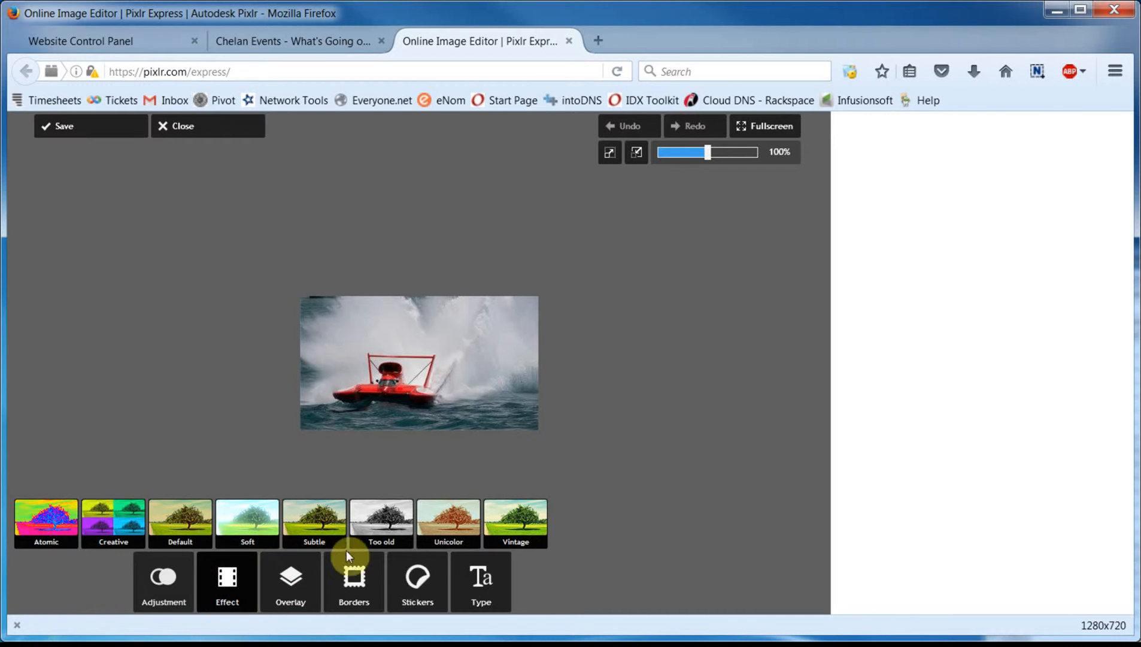
click(444, 530)
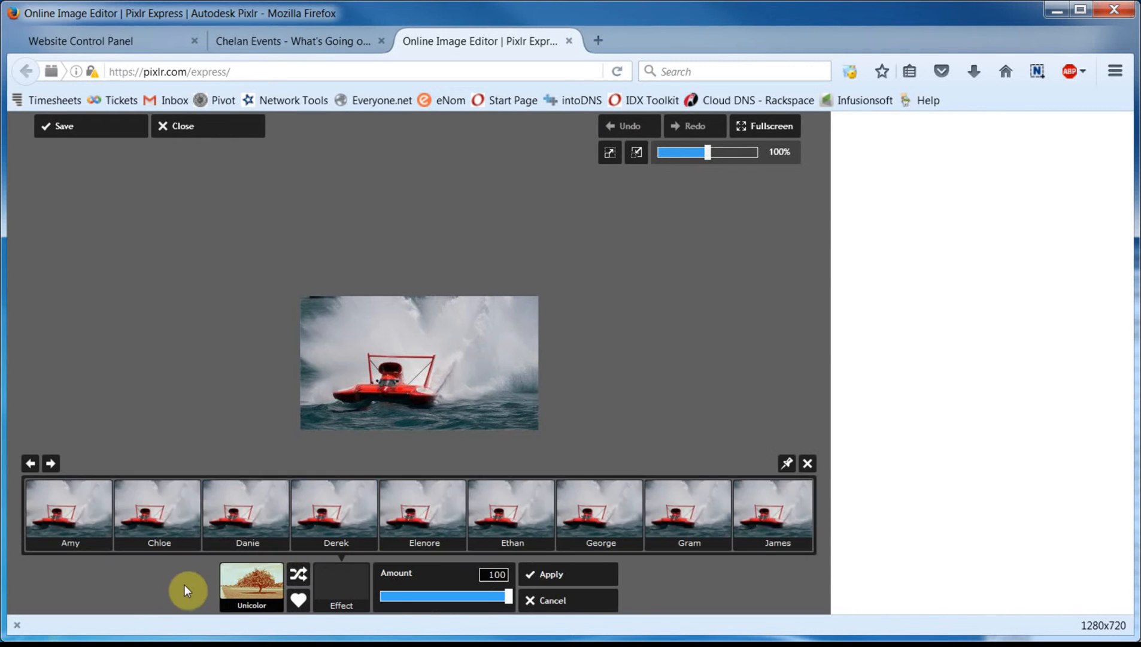
click(629, 520)
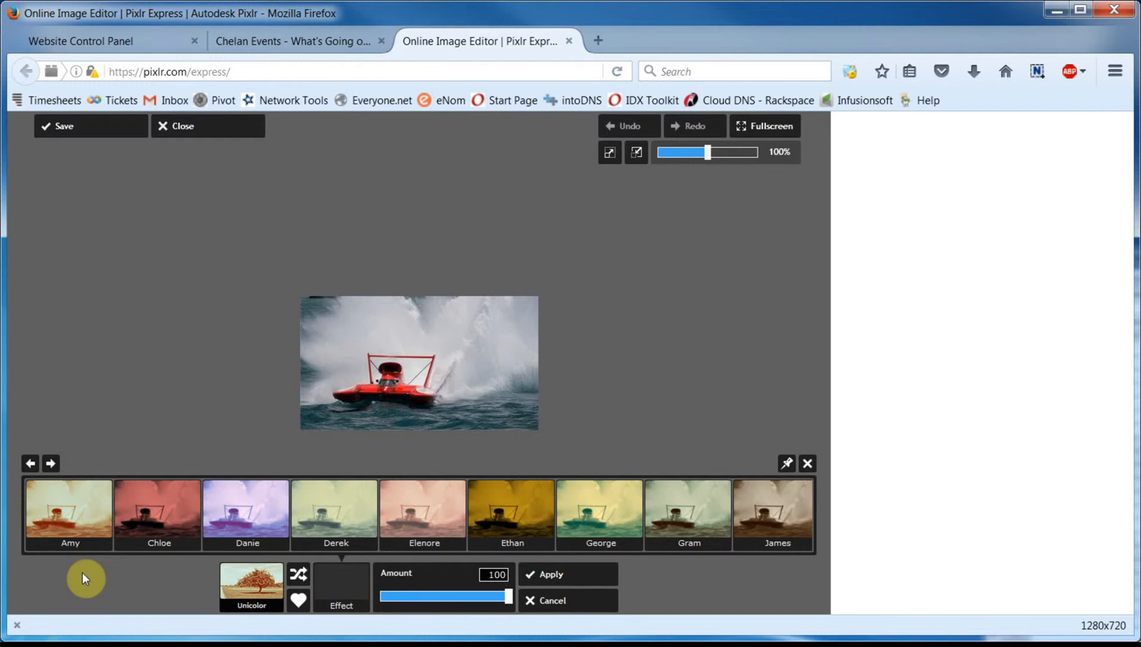
click(300, 576)
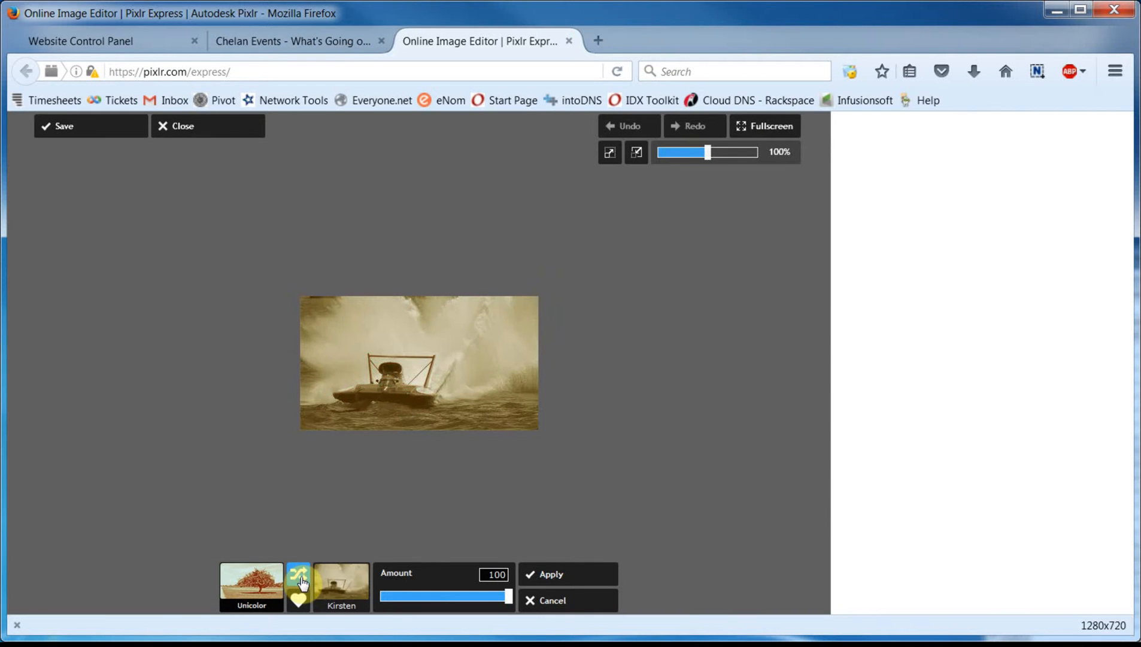
click(301, 578)
click(301, 579)
click(302, 578)
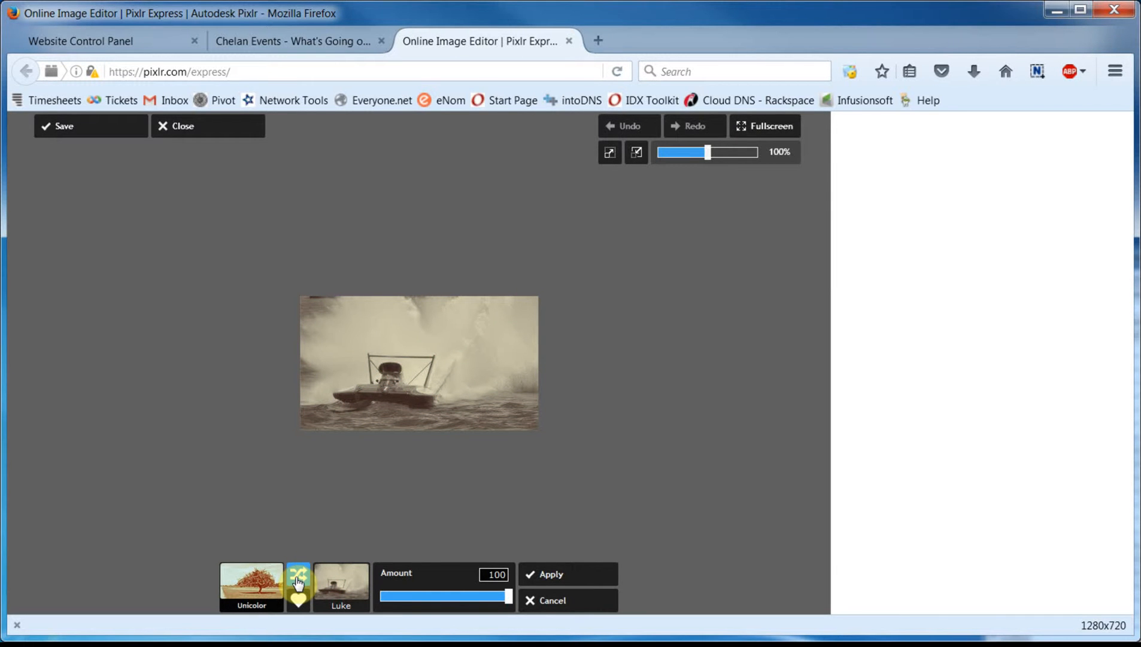
mouse_move(509, 598)
mouse_down()
mouse_move(382, 599)
mouse_move(515, 600)
mouse_up()
click(560, 575)
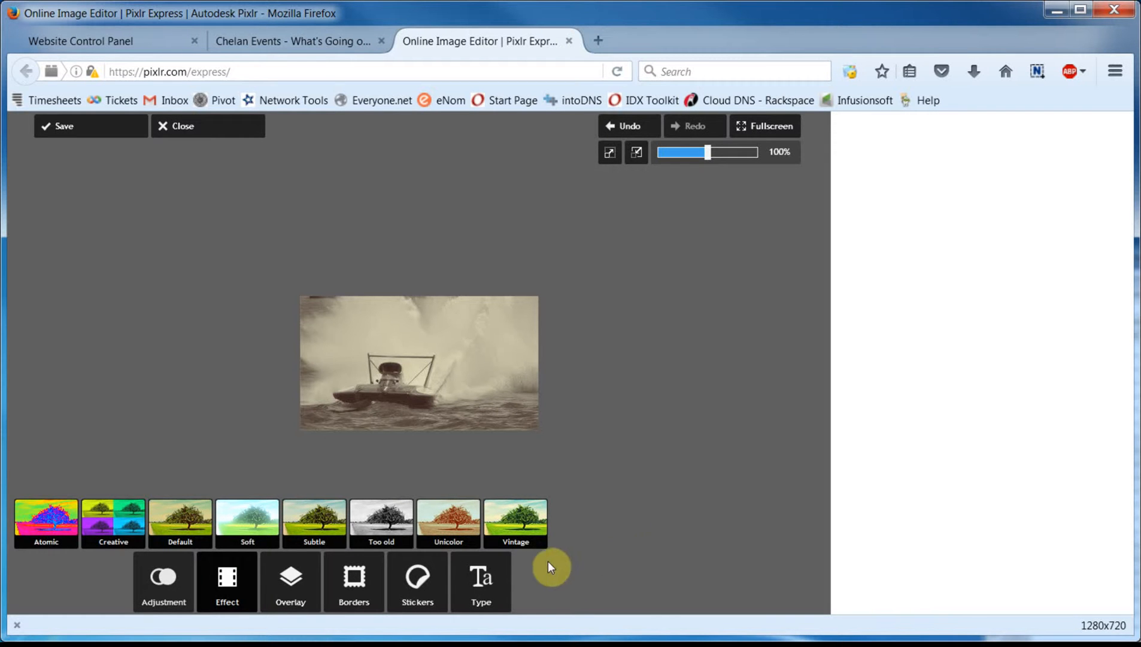
Add the text "Thunder On The Lake" to the photo in the Boycott font from the Grunge set
click(472, 588)
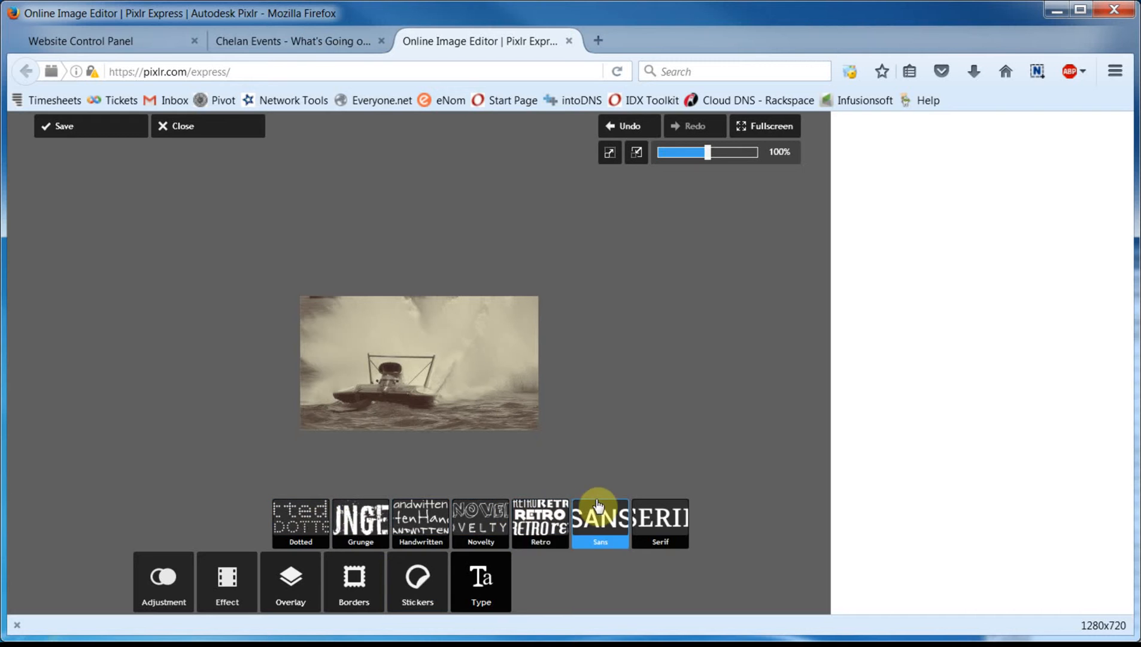
click(359, 524)
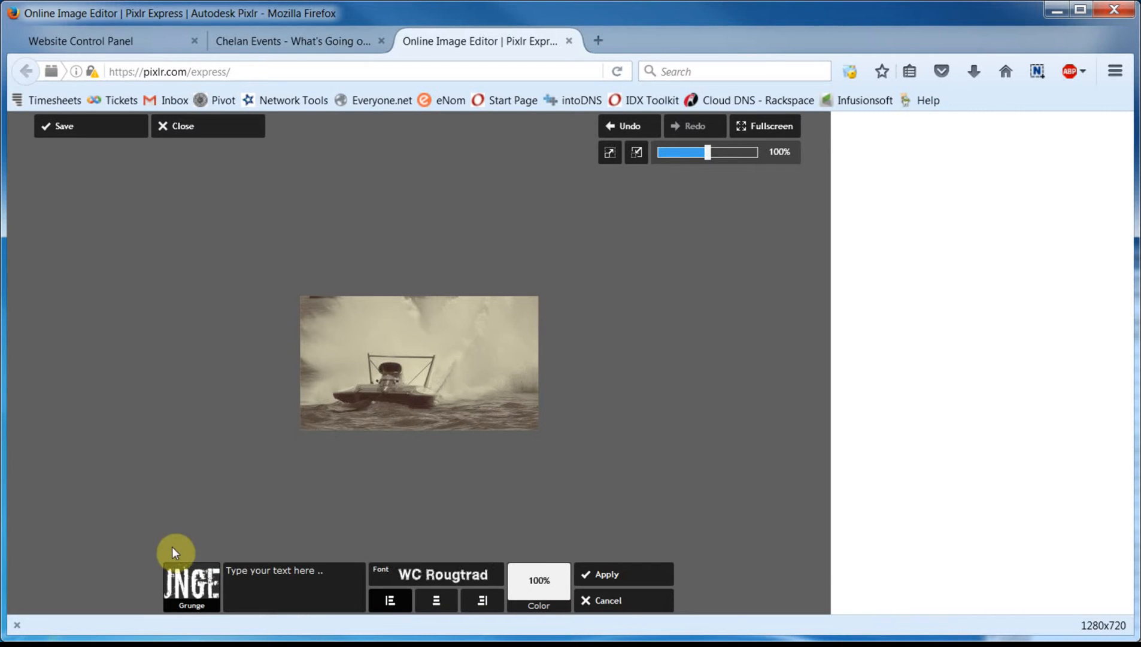
click(433, 581)
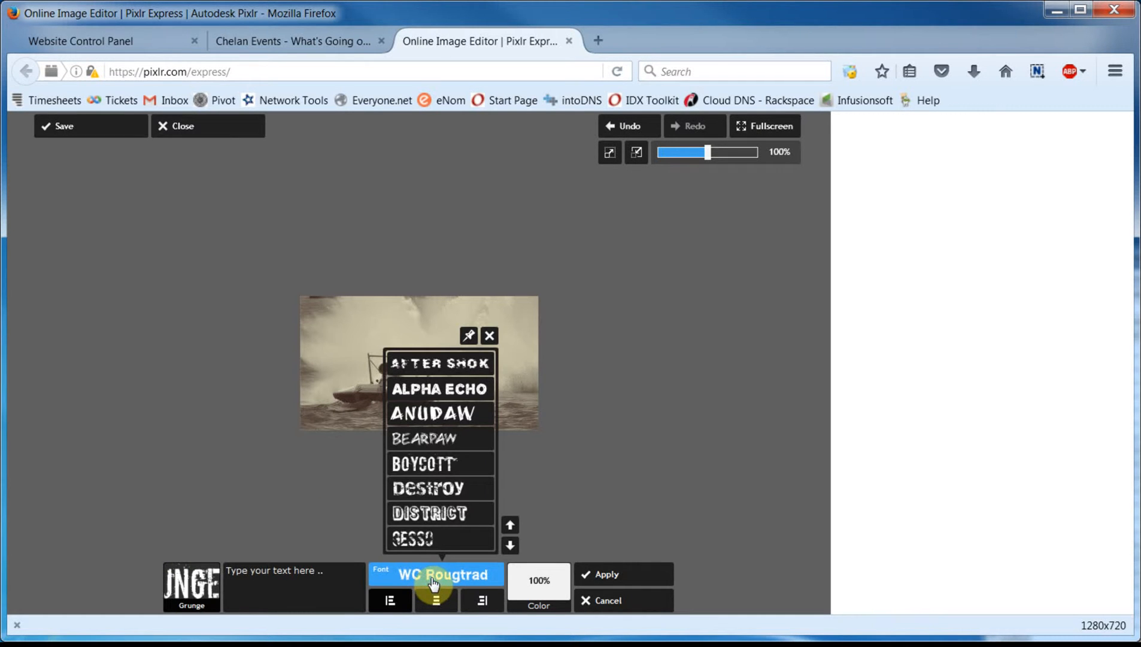
click(435, 470)
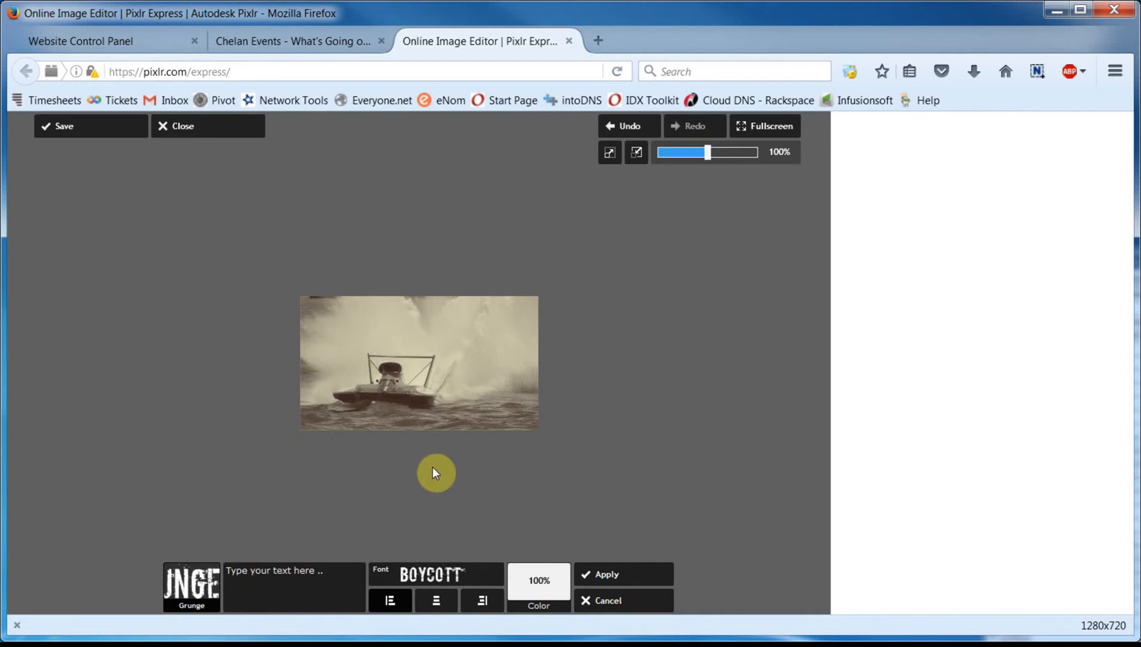
click(311, 584)
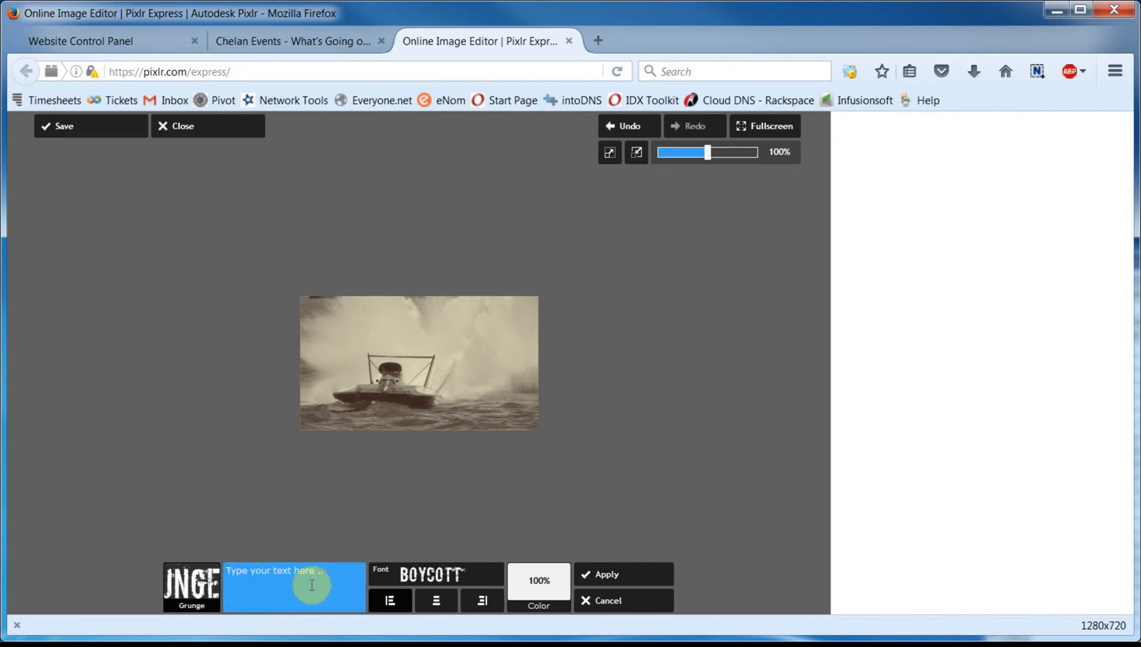
click(276, 595)
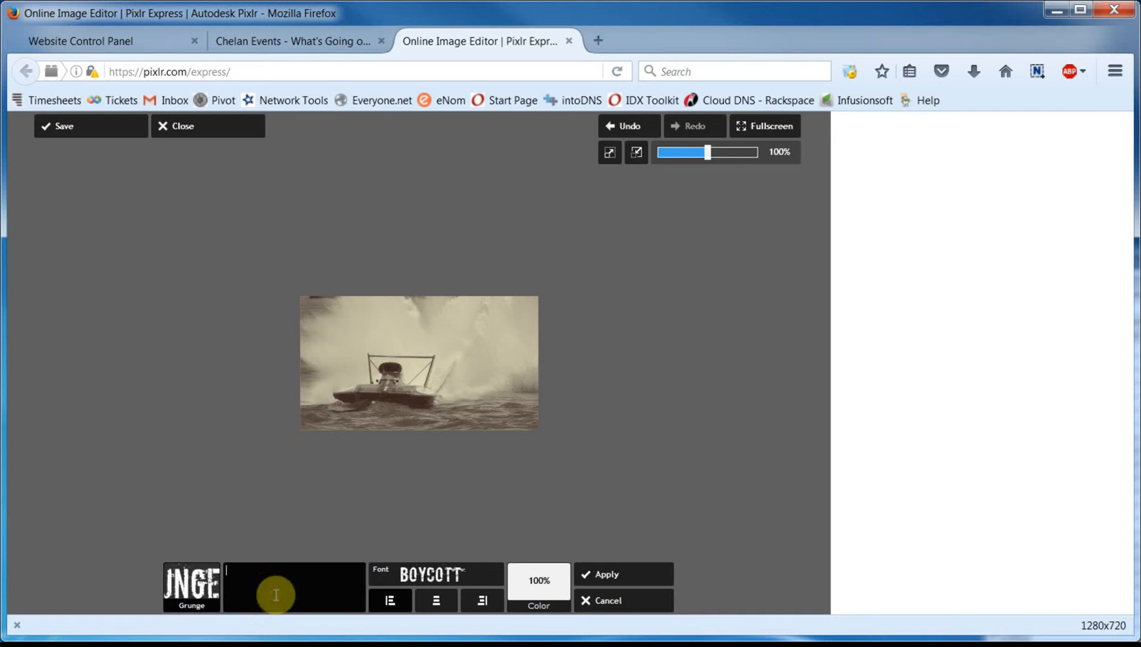
text(Thunder)
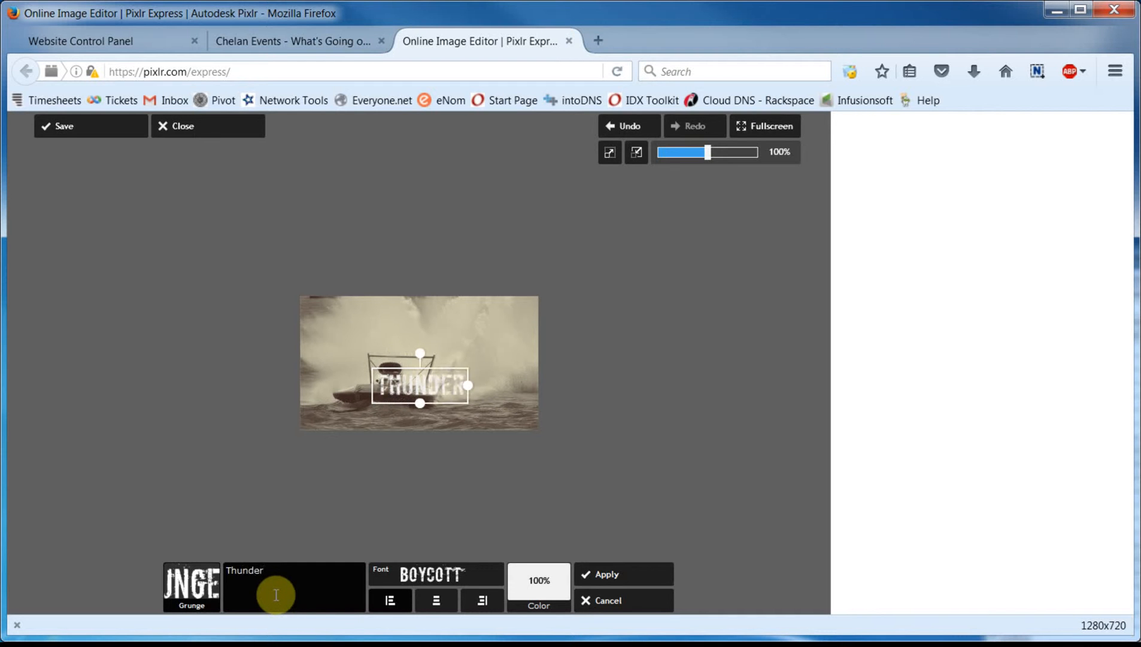
text( On The Lake)
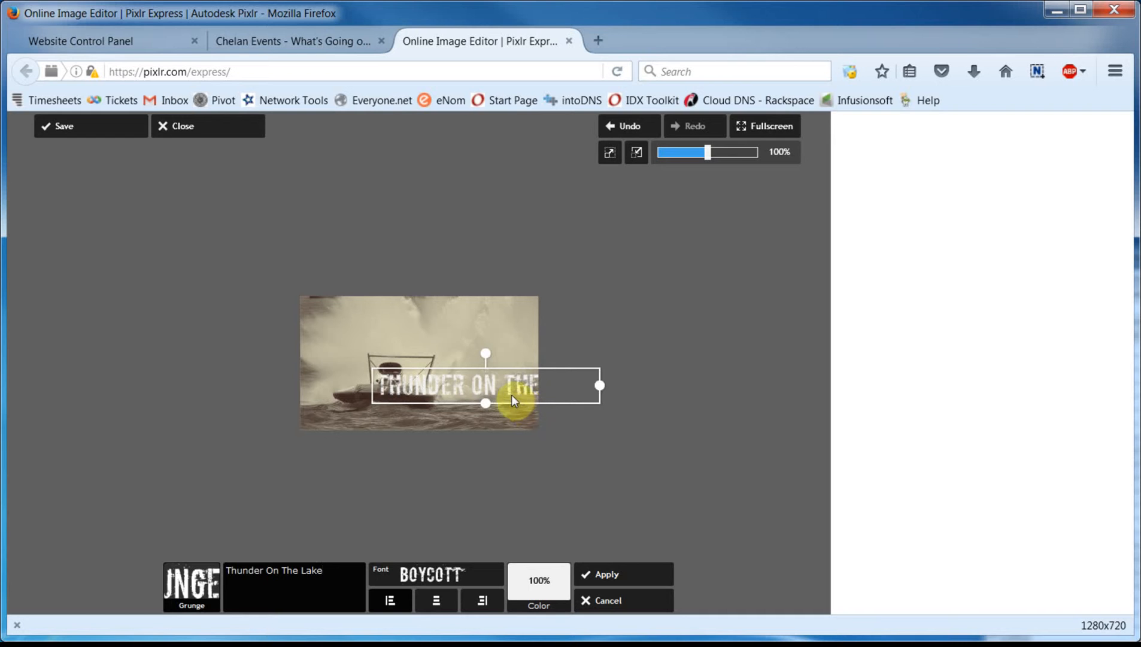
Shrink the caption into the photo's upper-right corner and apply it in a near-black color
drag(509, 390, 435, 372)
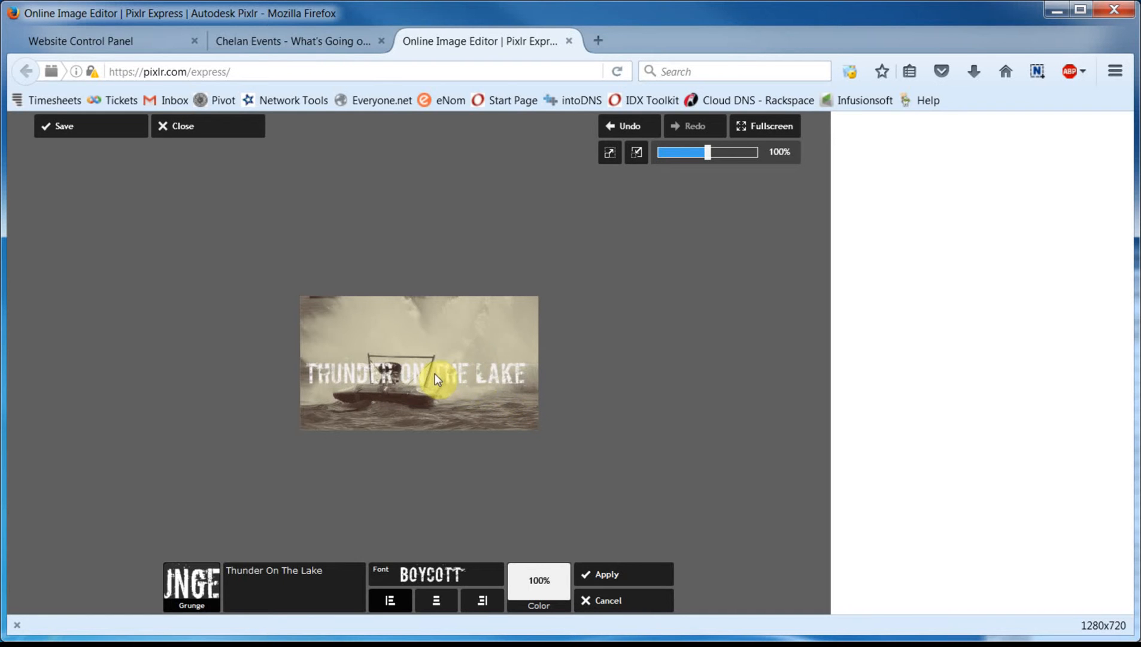
drag(527, 383, 483, 318)
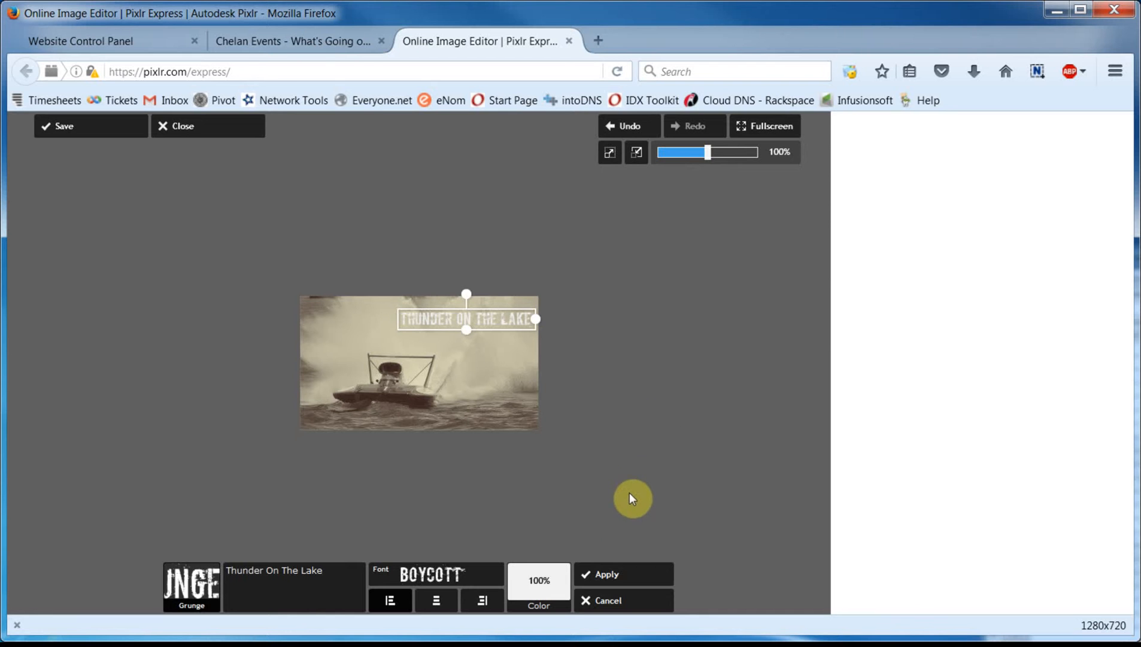
click(538, 600)
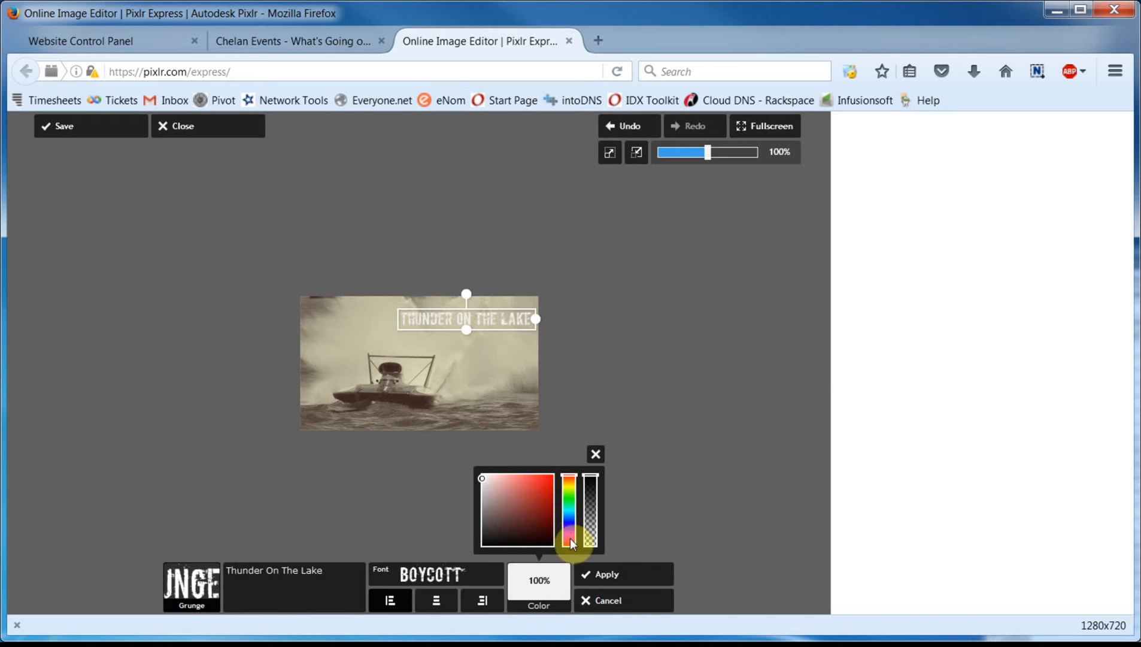
click(488, 538)
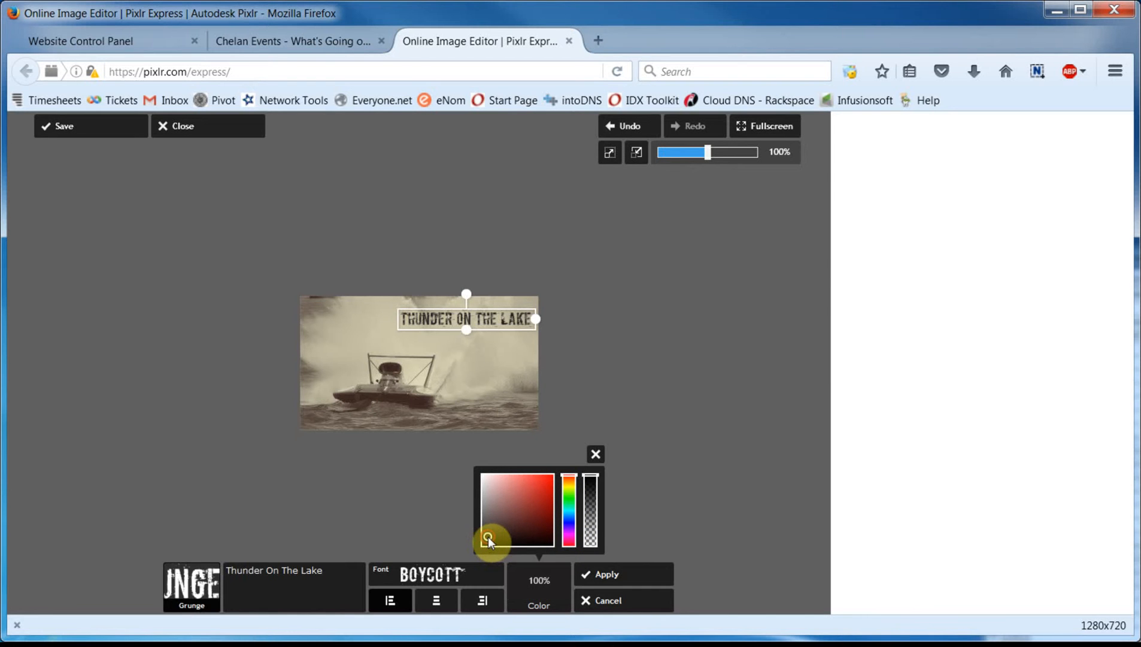
drag(488, 538, 484, 542)
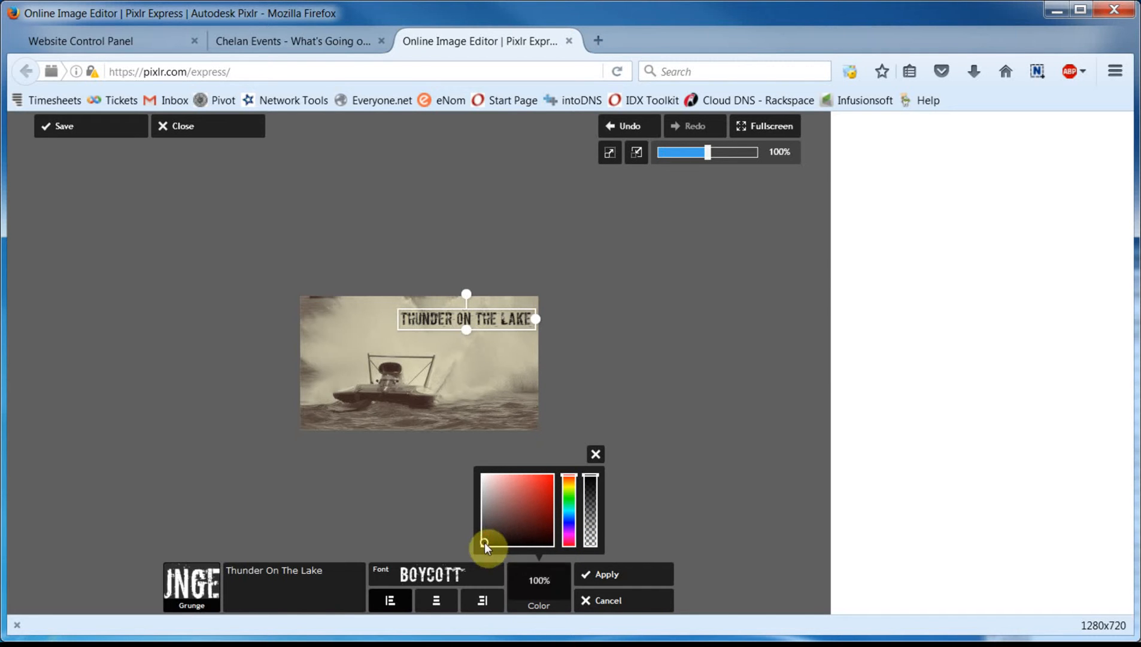
click(596, 574)
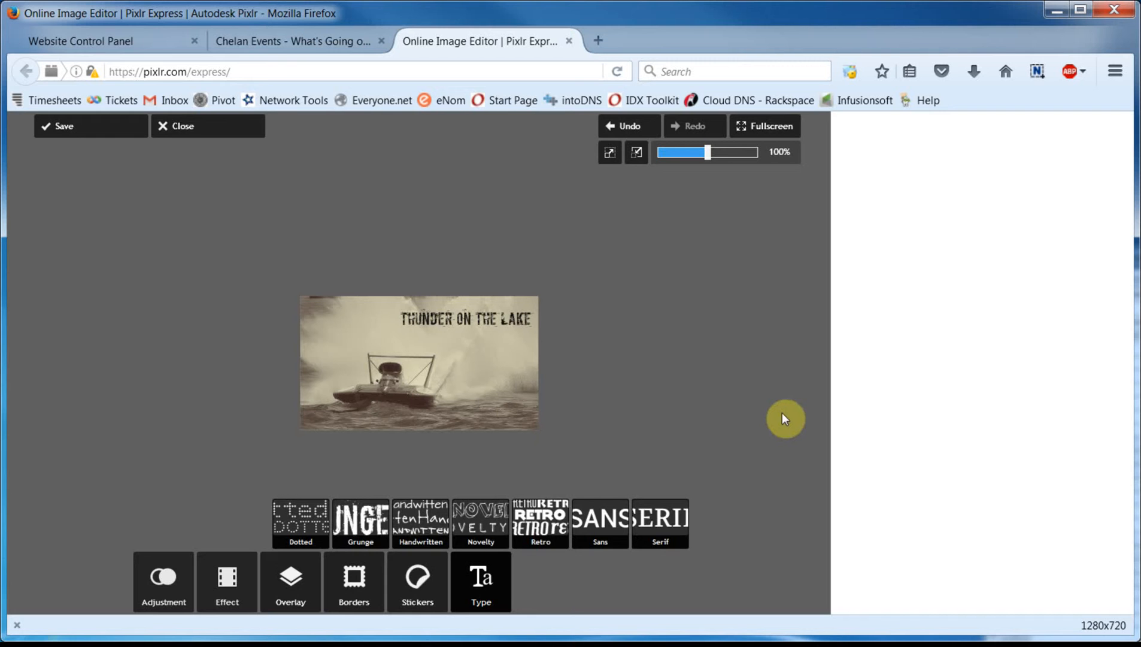
Apply the Blackelvn border from the Ink set to the photo at amount 100
click(361, 567)
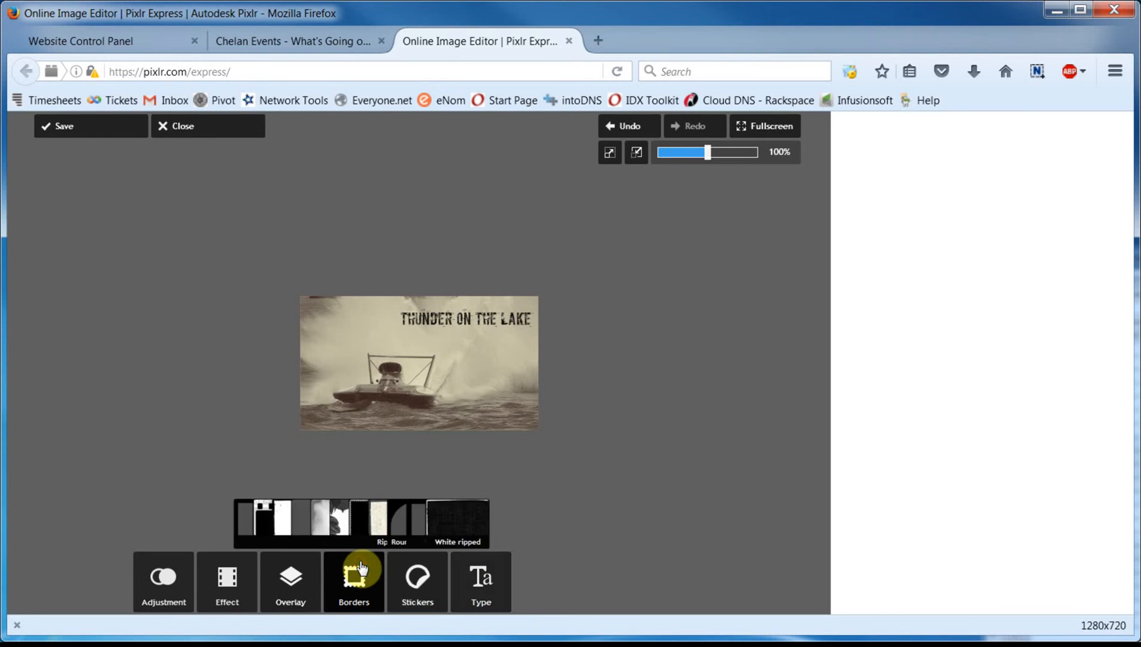
click(325, 527)
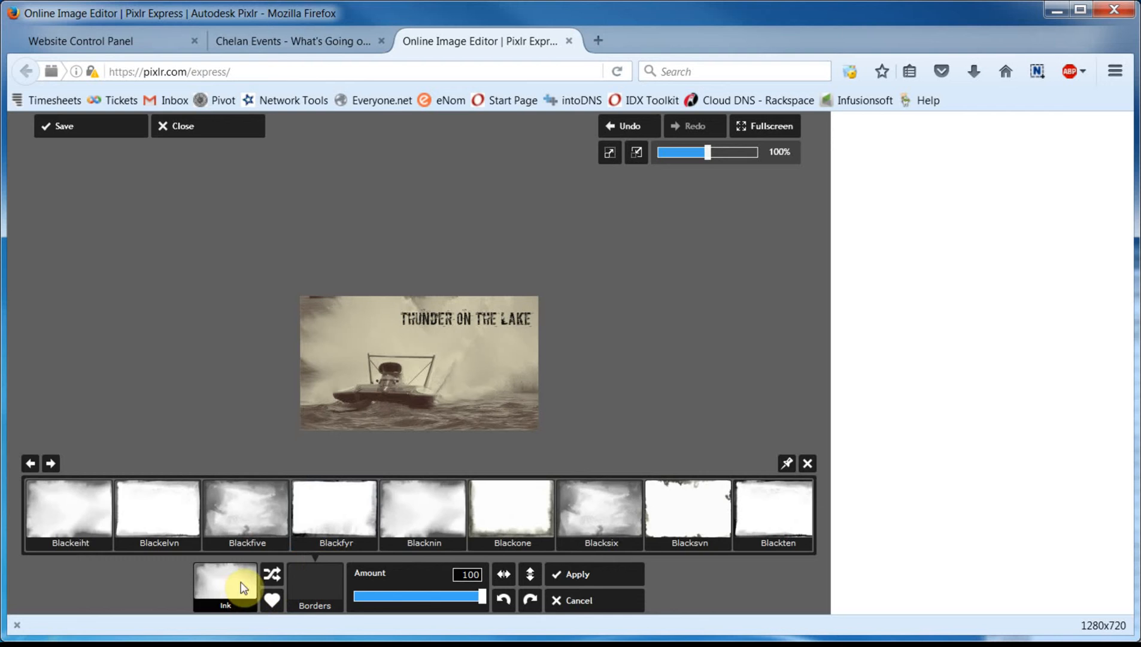
click(267, 576)
click(267, 576)
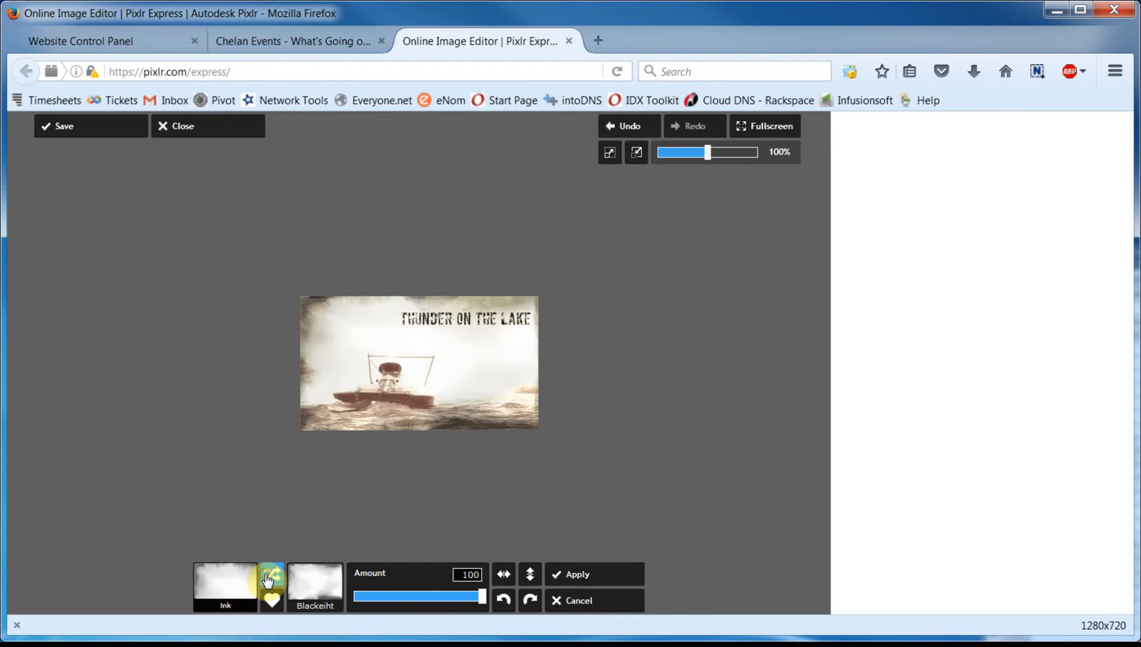
click(267, 576)
click(267, 576)
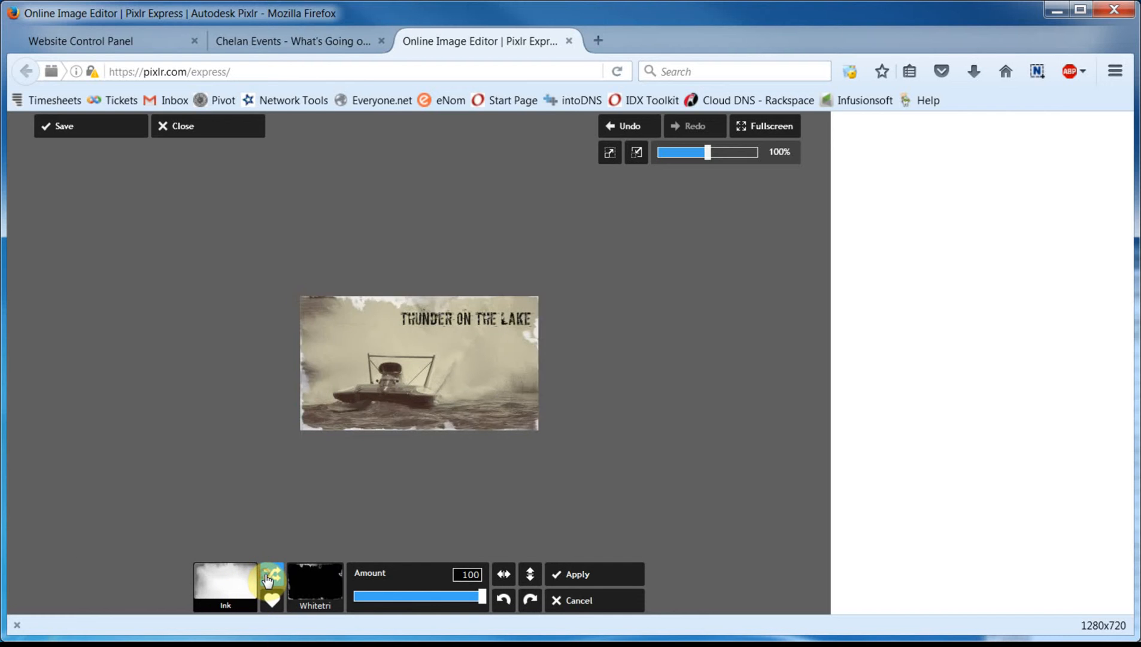
click(315, 606)
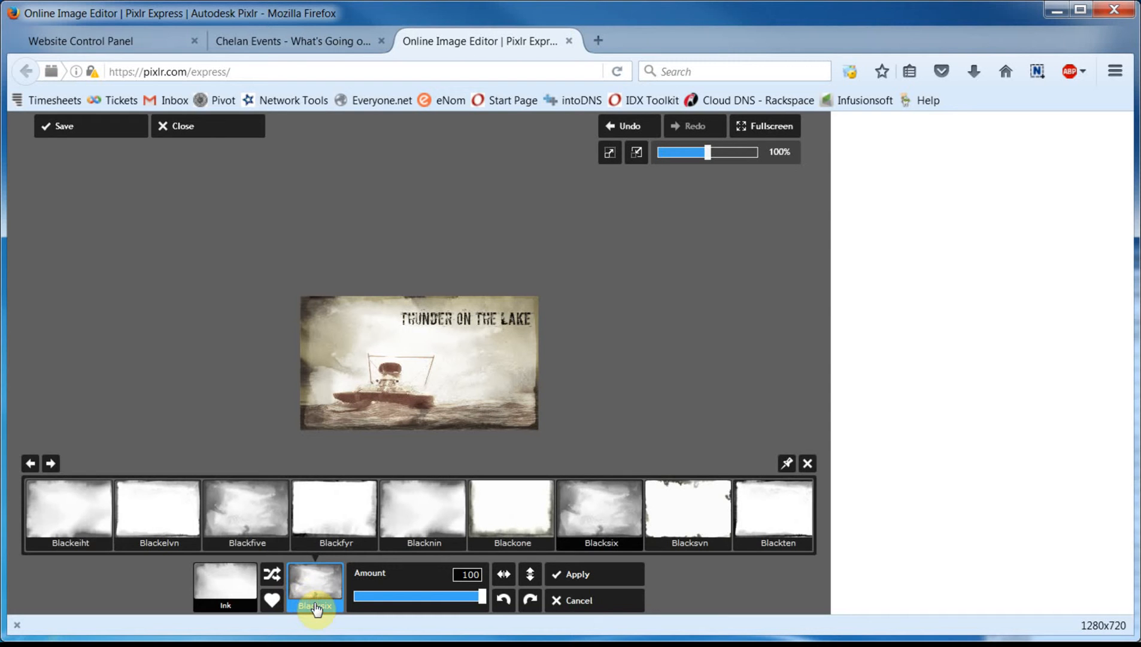
click(167, 518)
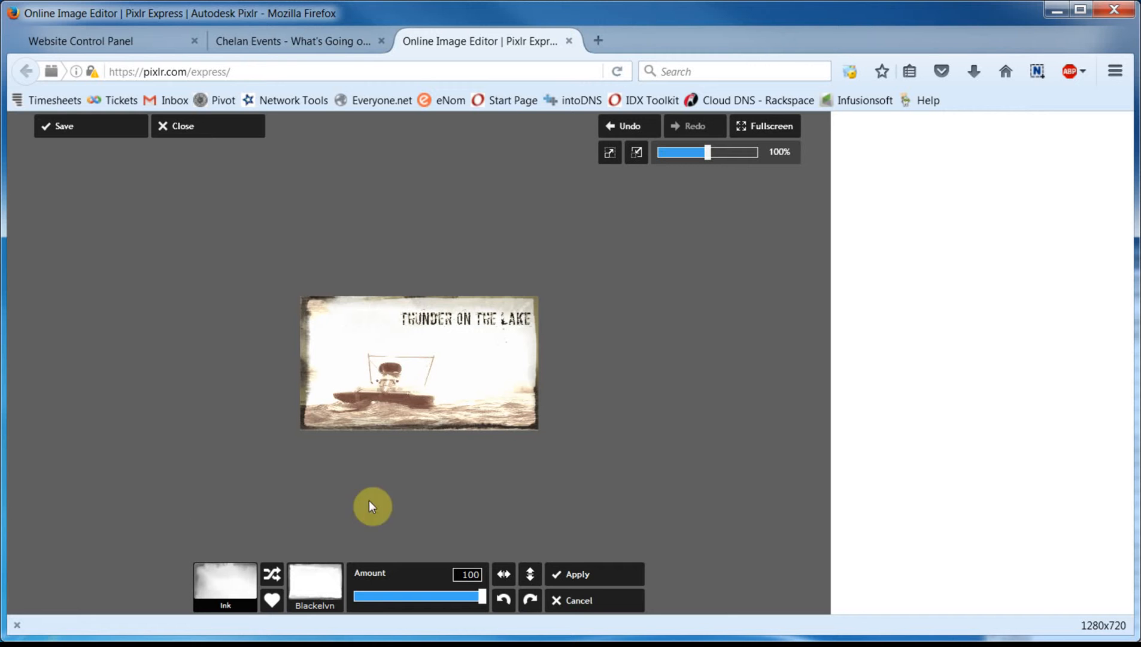
click(578, 576)
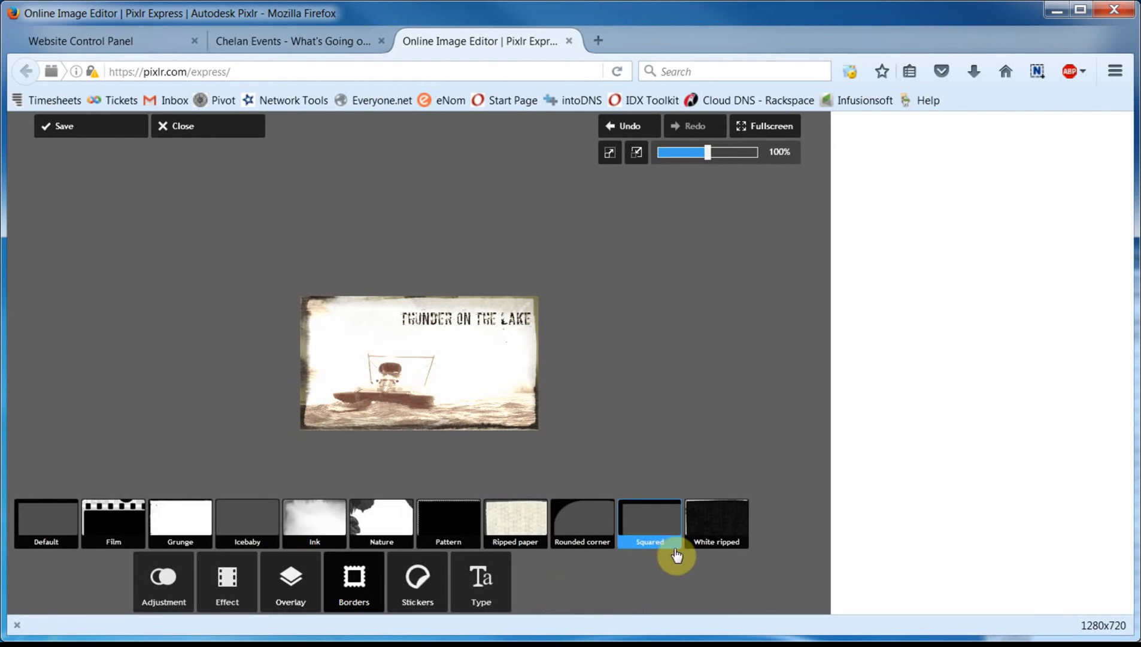
Add the Beam overlay from the Retro poster set to the photo and set its amount to 50
click(161, 579)
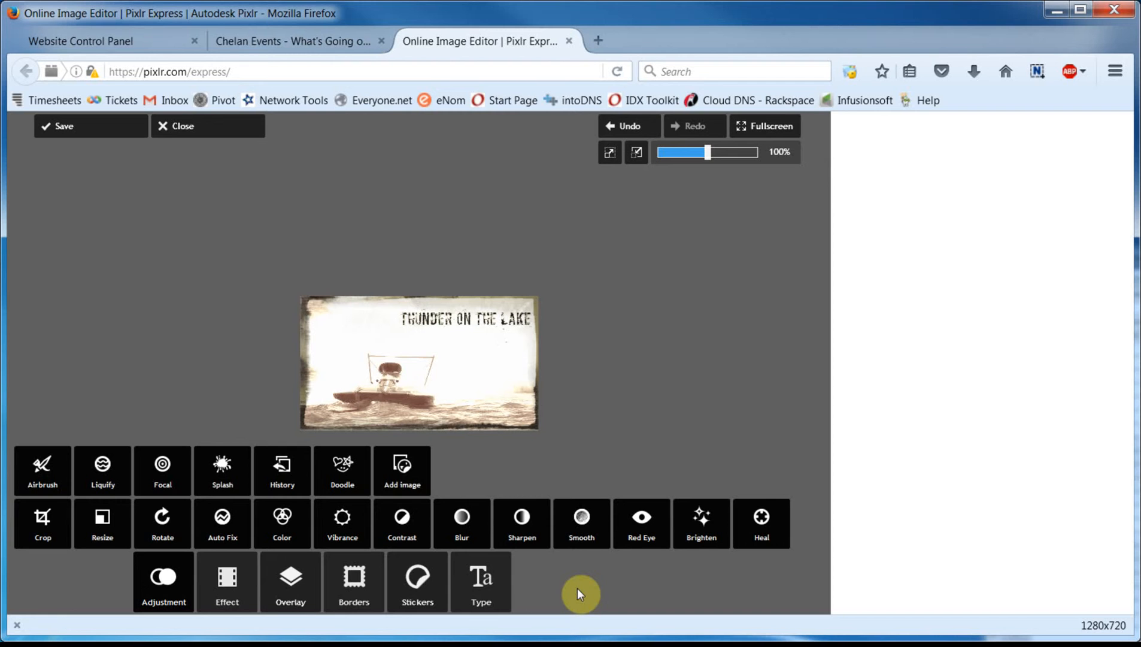
click(293, 582)
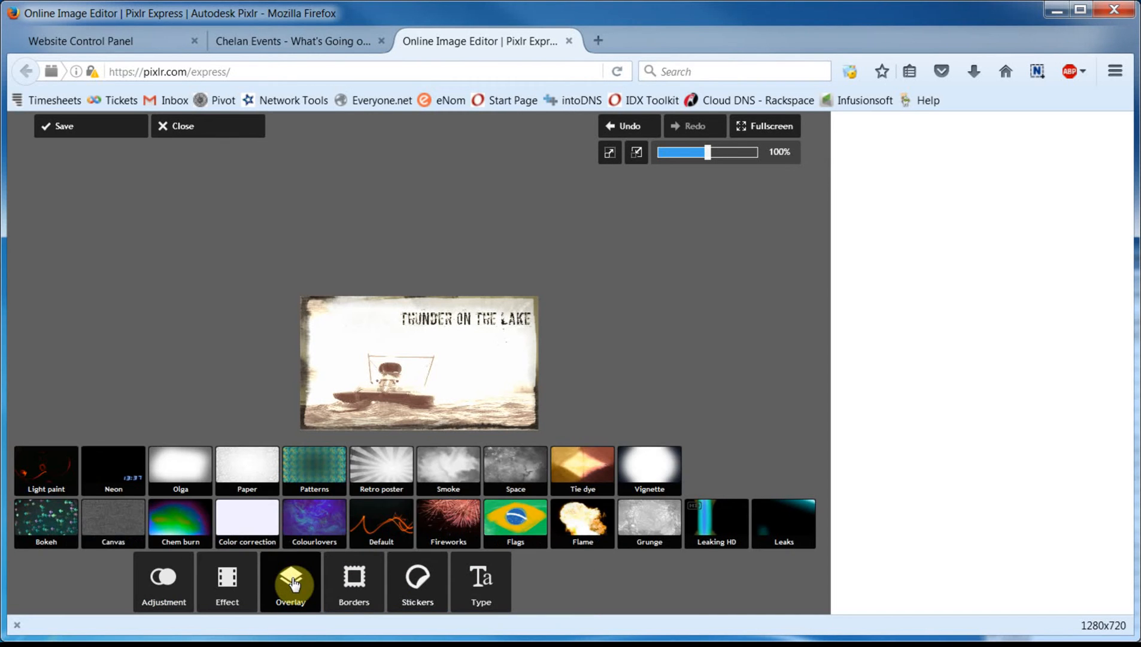
click(381, 462)
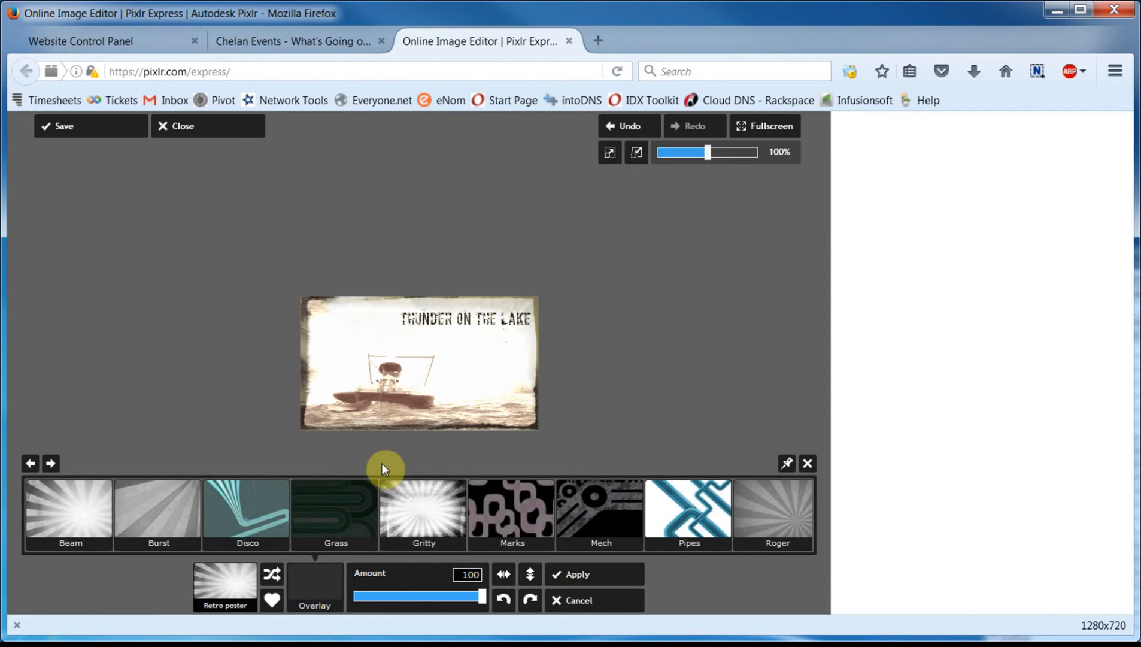
click(57, 507)
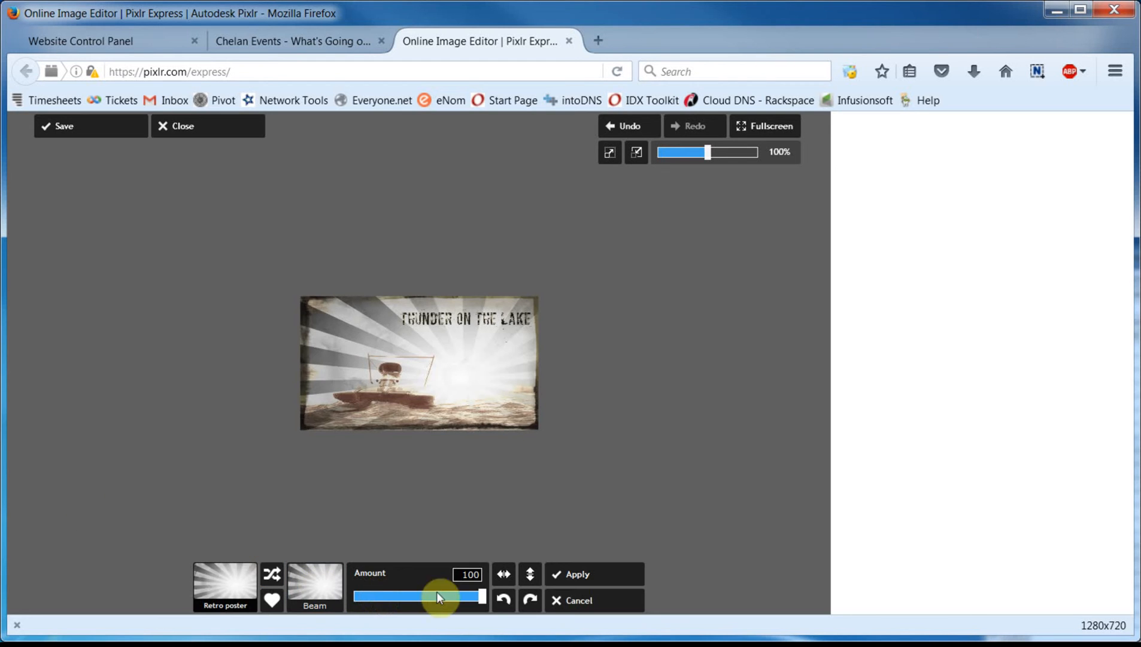
drag(479, 597, 417, 599)
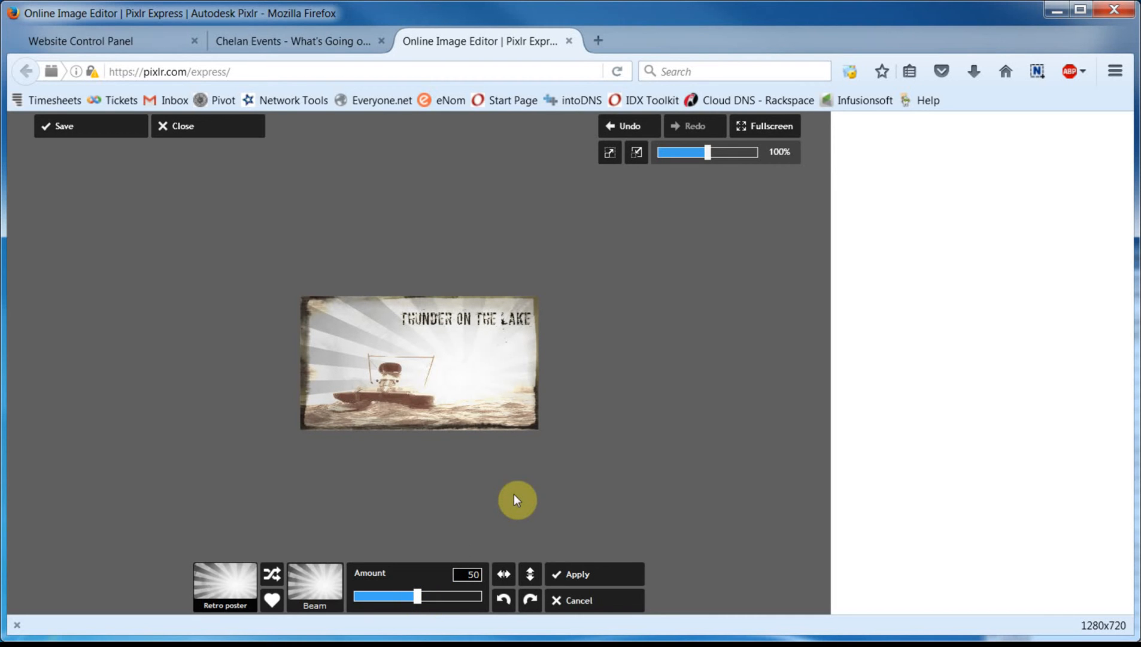
Try flipping the Beam overlay horizontally and vertically, reversing each flip to restore its original orientation
click(503, 574)
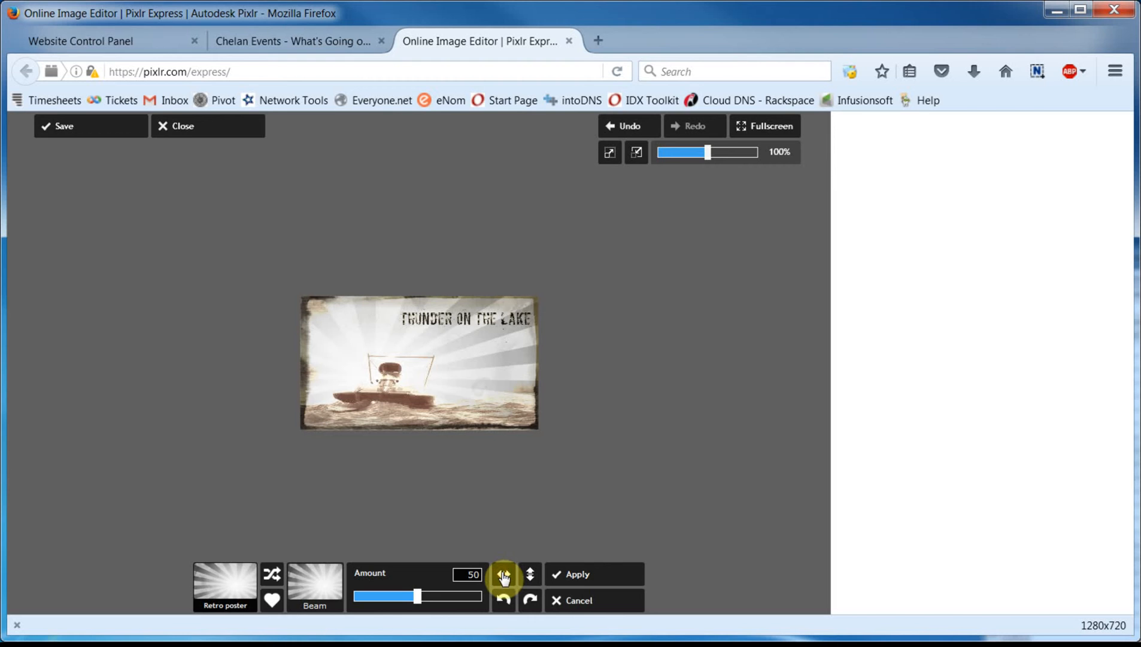
click(503, 574)
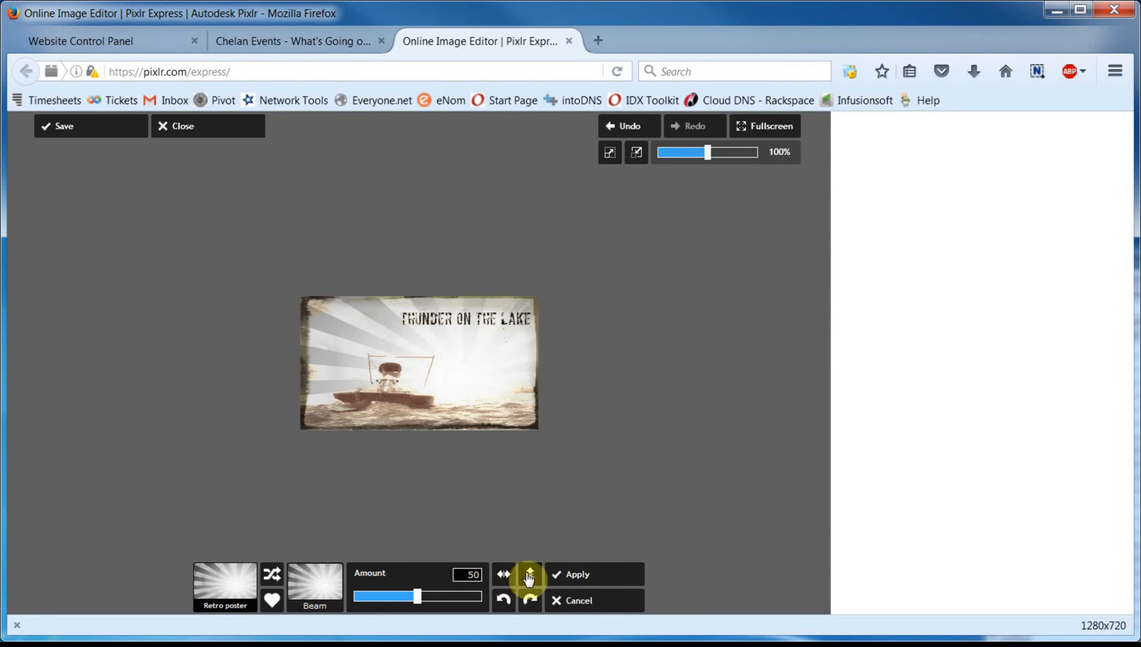
click(529, 574)
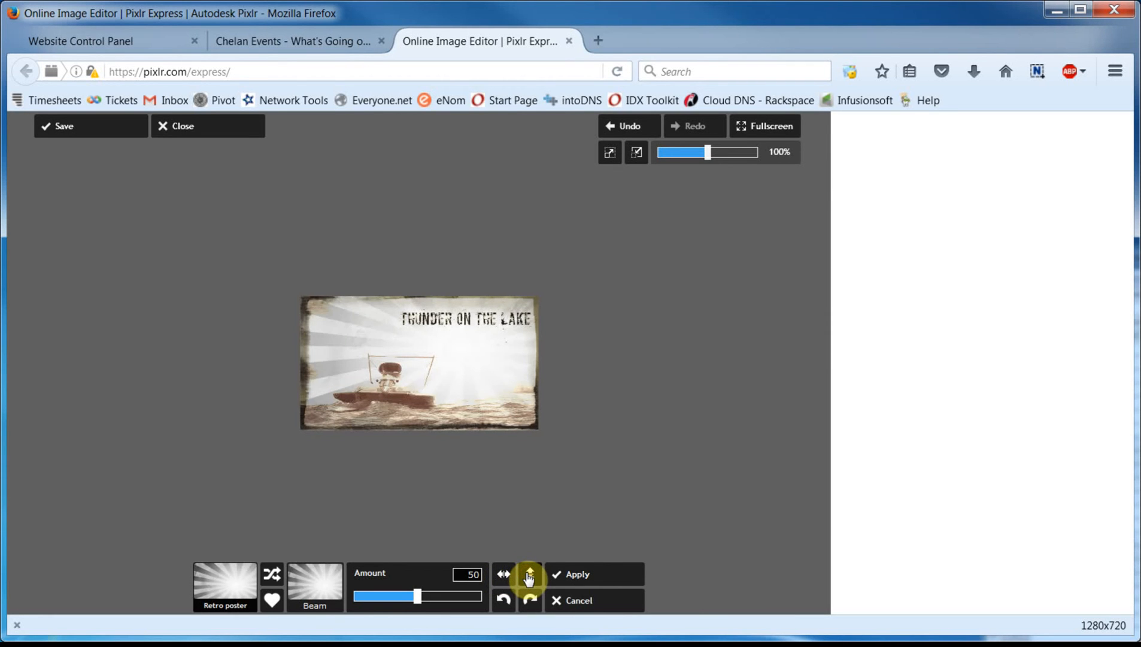
click(529, 575)
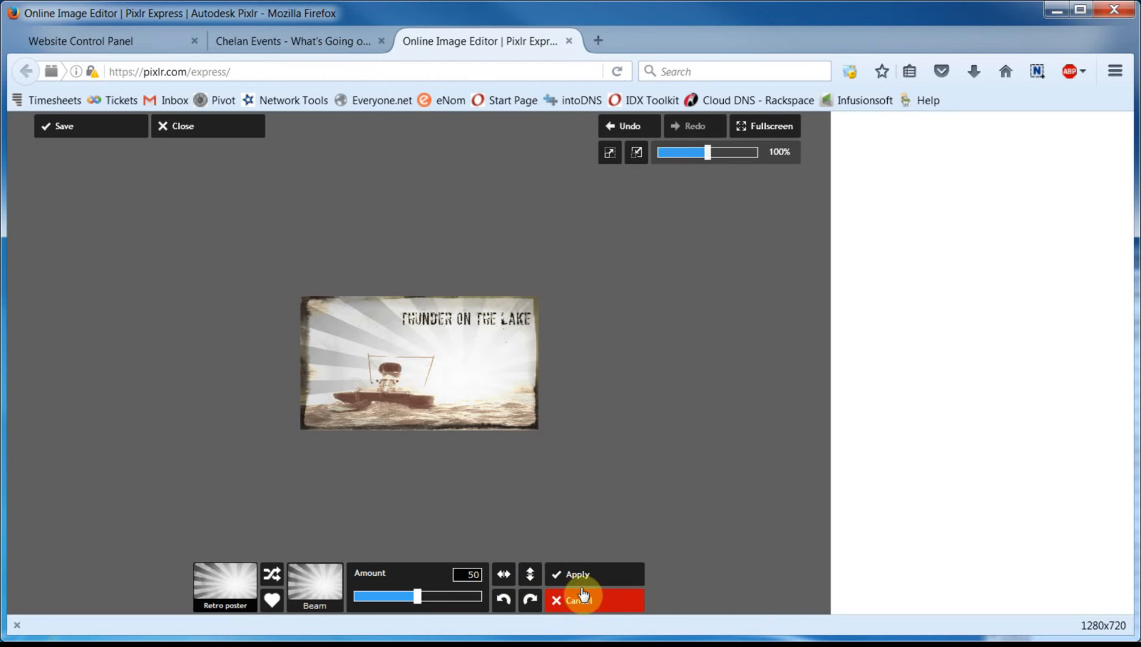
Apply the Beam overlay to the photo, undoing and redoing it once to compare the two versions
click(581, 574)
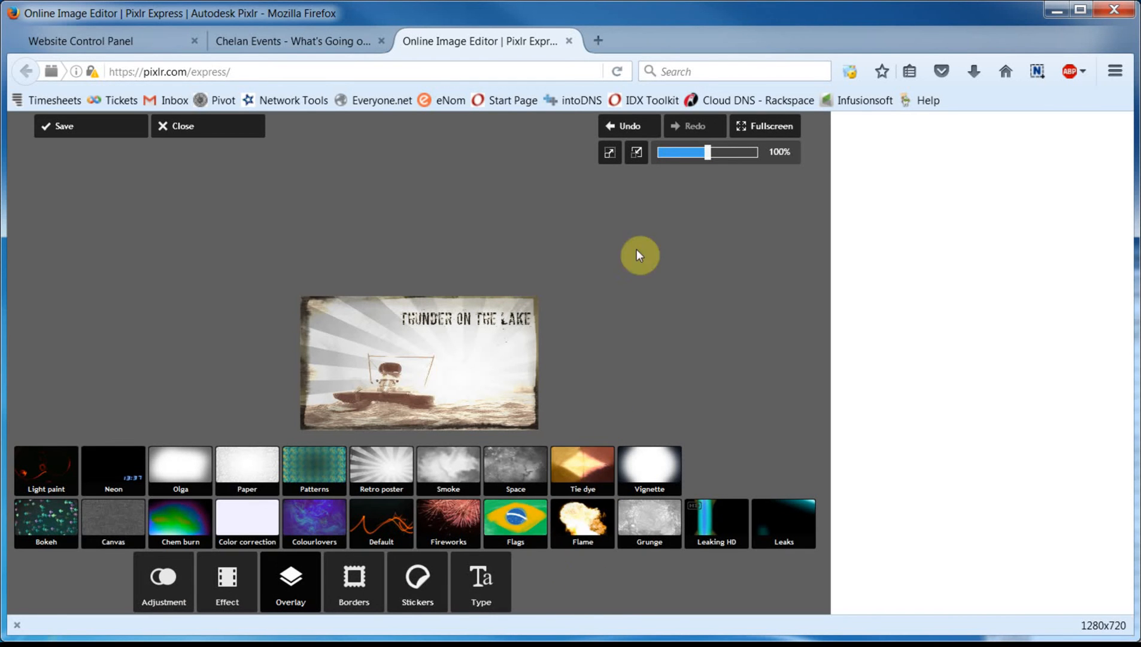
click(628, 126)
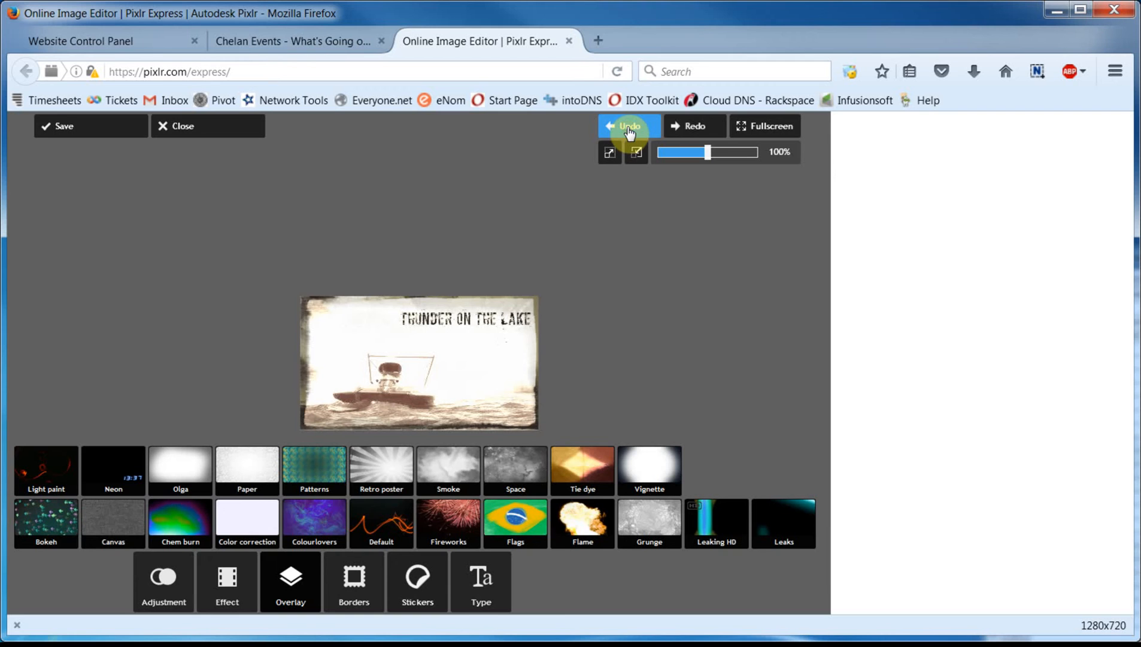
click(691, 125)
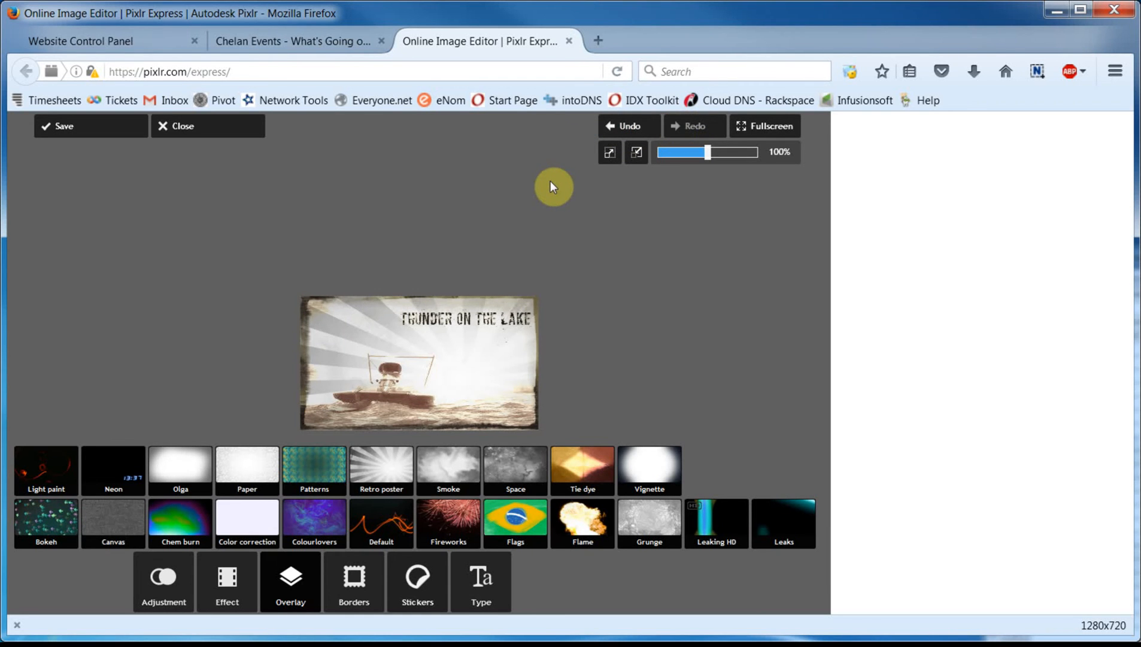
Save the edited photo as Hydroplane_Final in the Sample Pictures folder
click(51, 123)
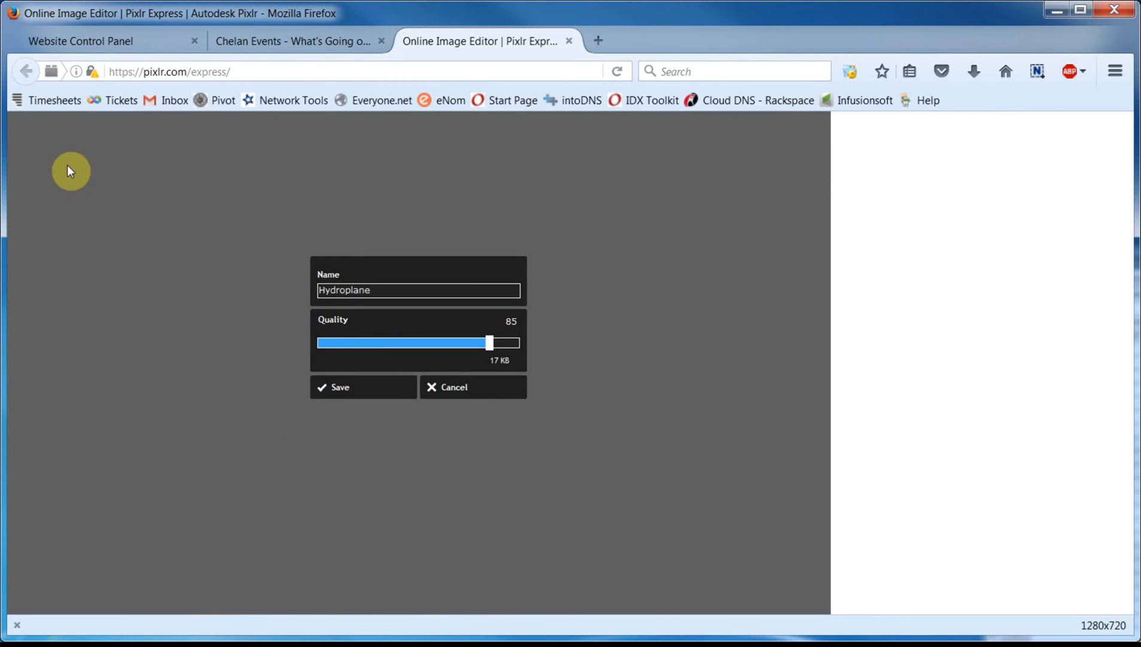
double_click(380, 291)
text(_final)
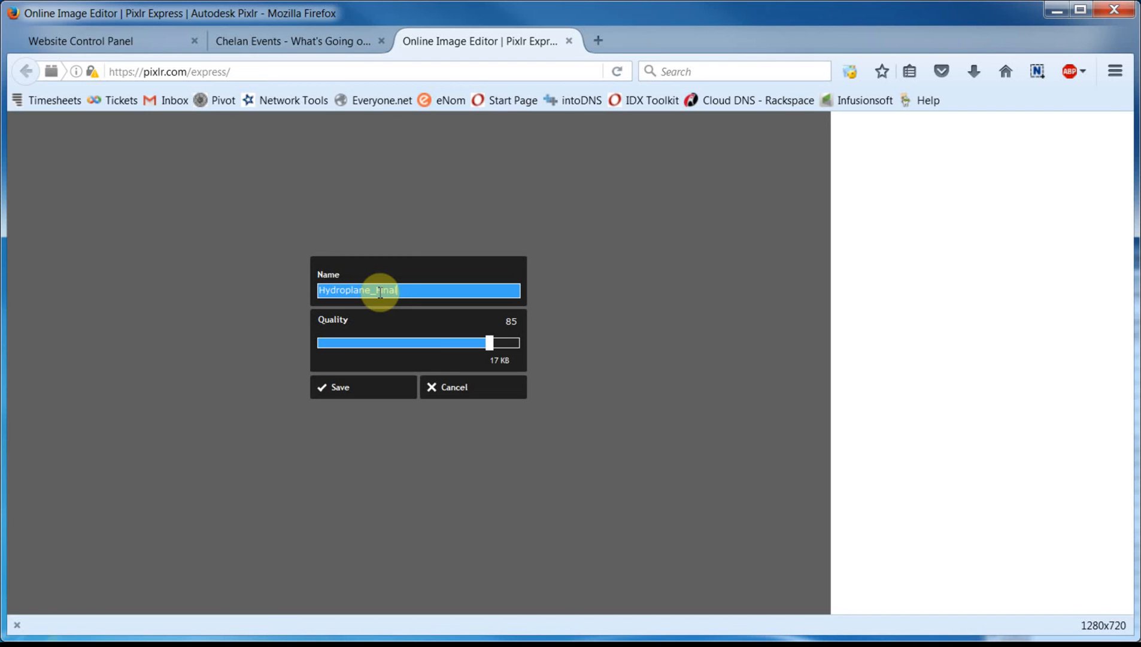
click(370, 394)
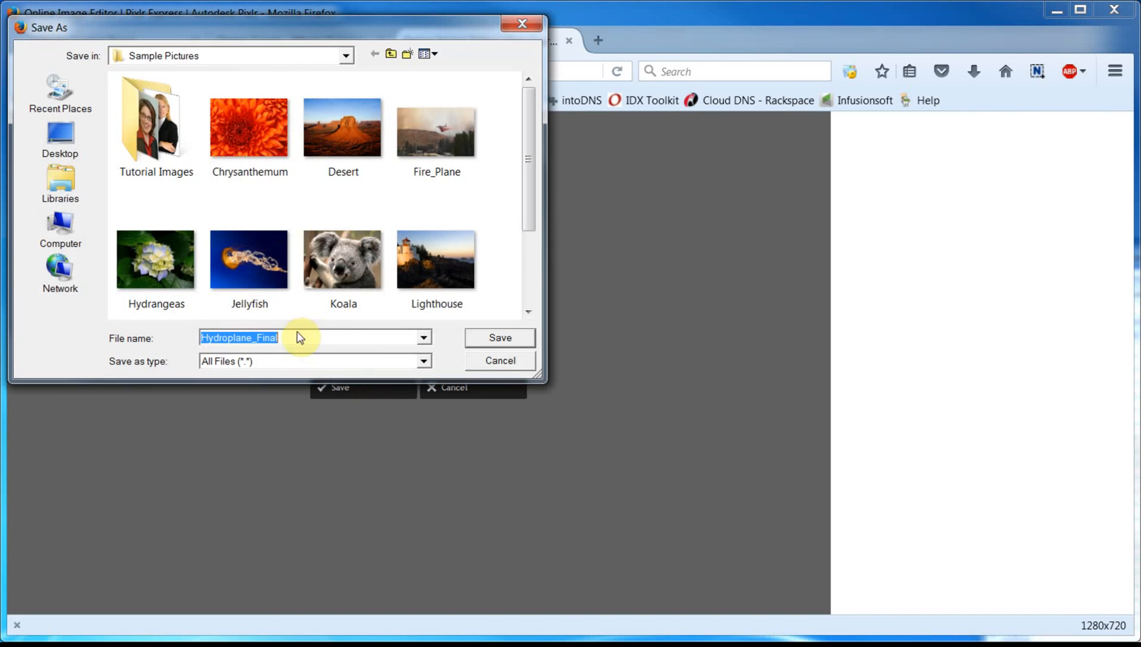
click(500, 339)
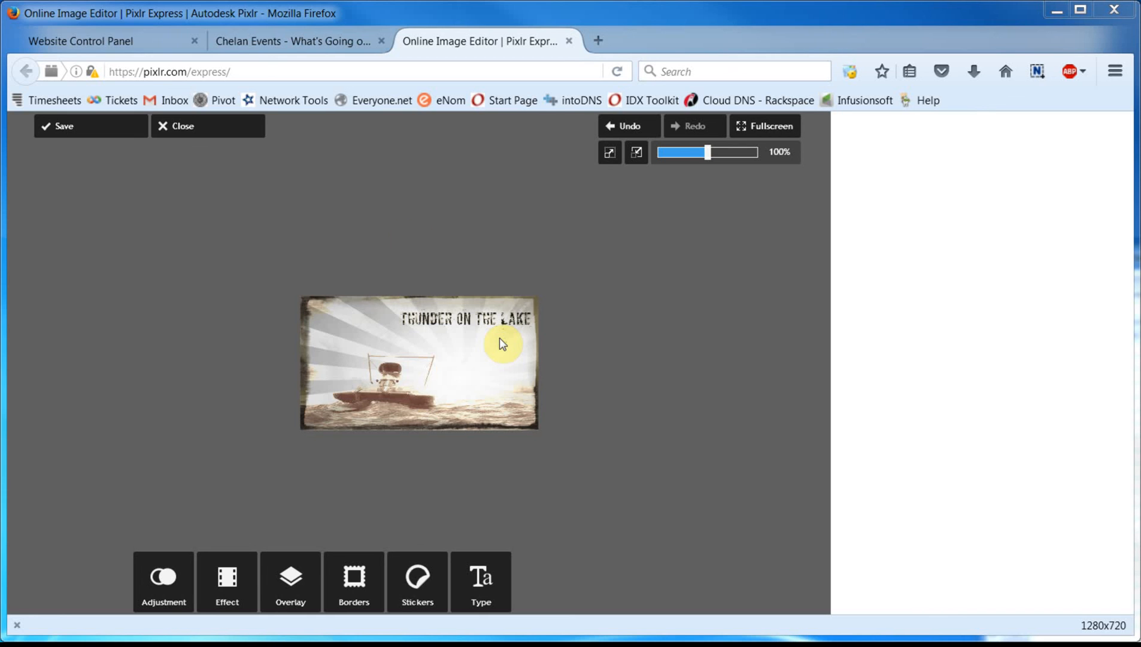
Look through the available adjustment tools and the effect, overlay, border, sticker and type collections
click(295, 42)
click(159, 568)
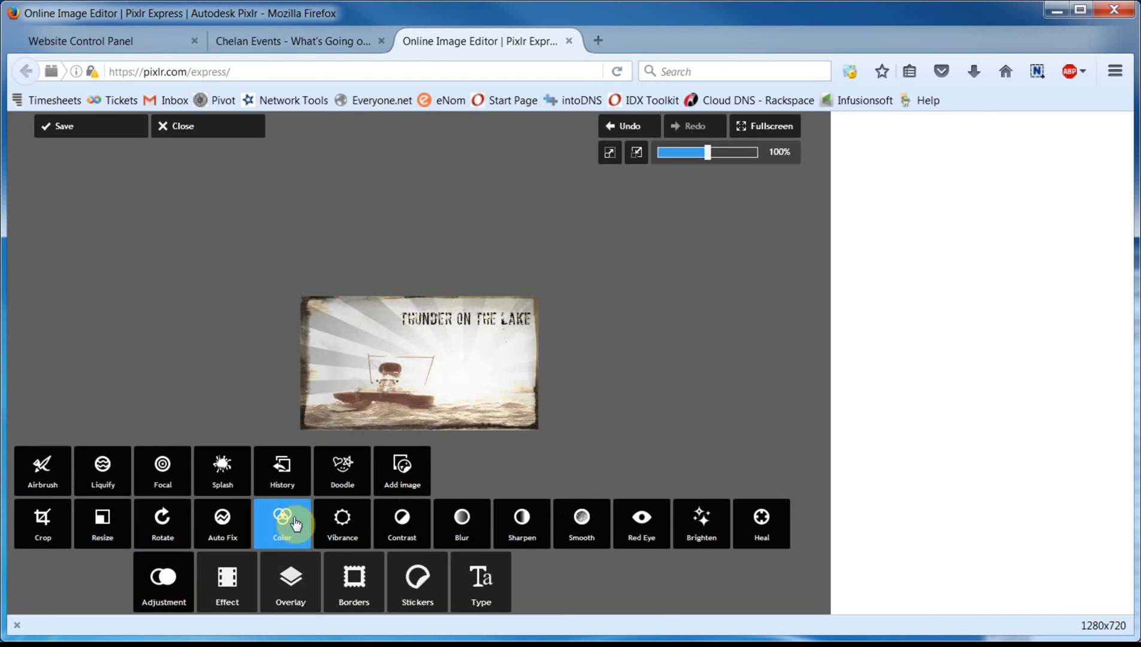
click(227, 580)
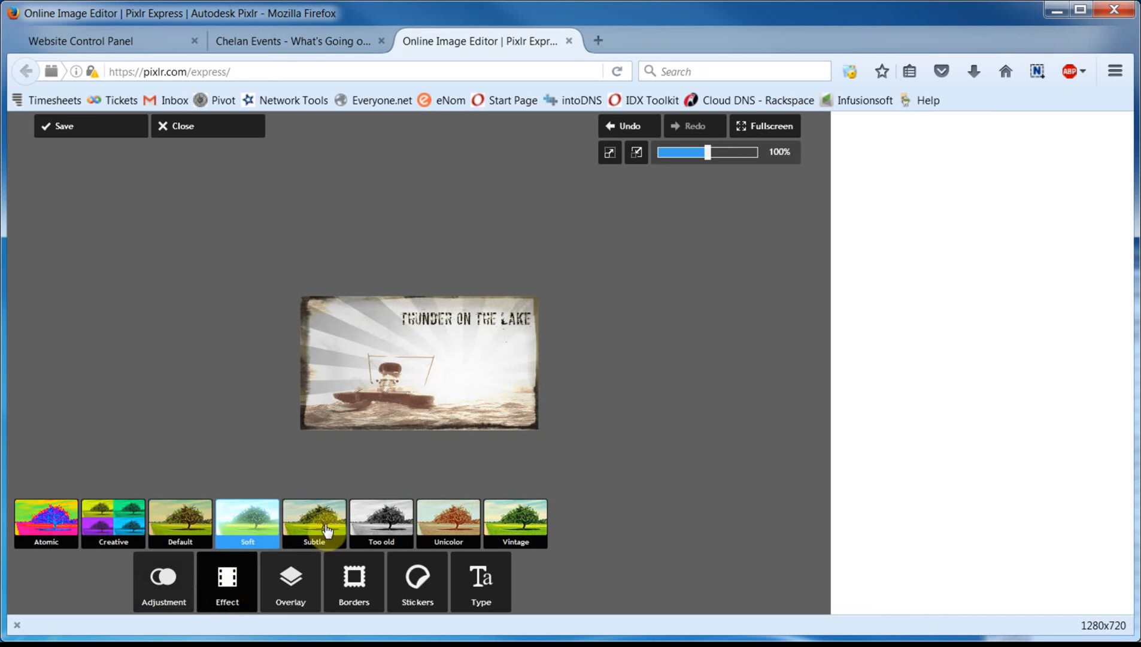
click(290, 576)
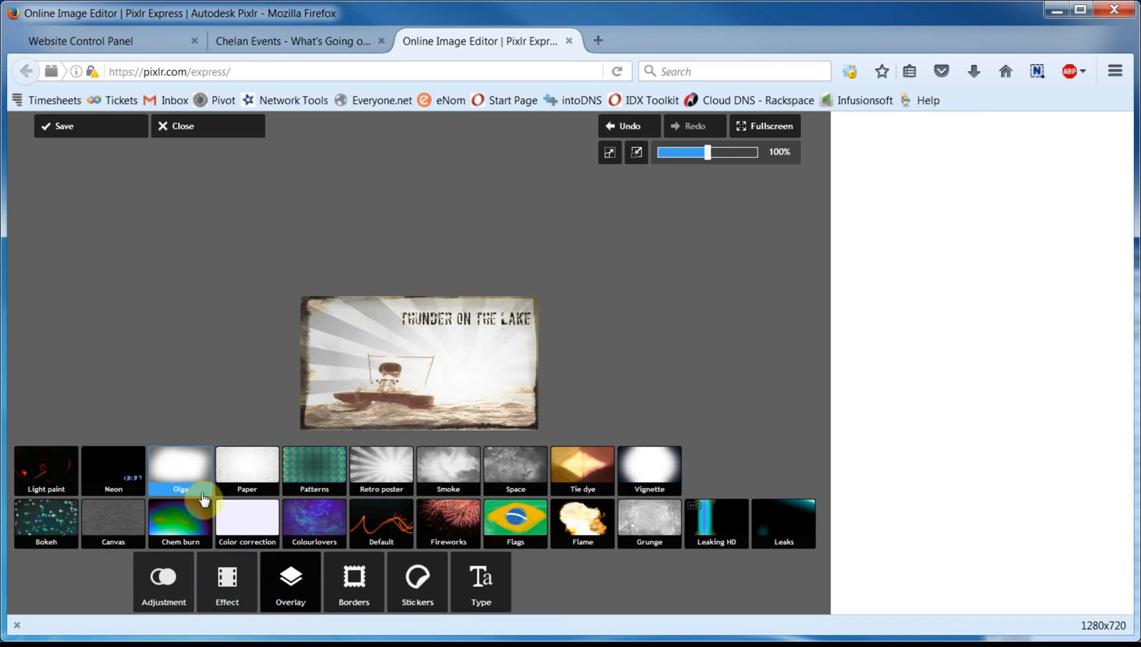
click(356, 576)
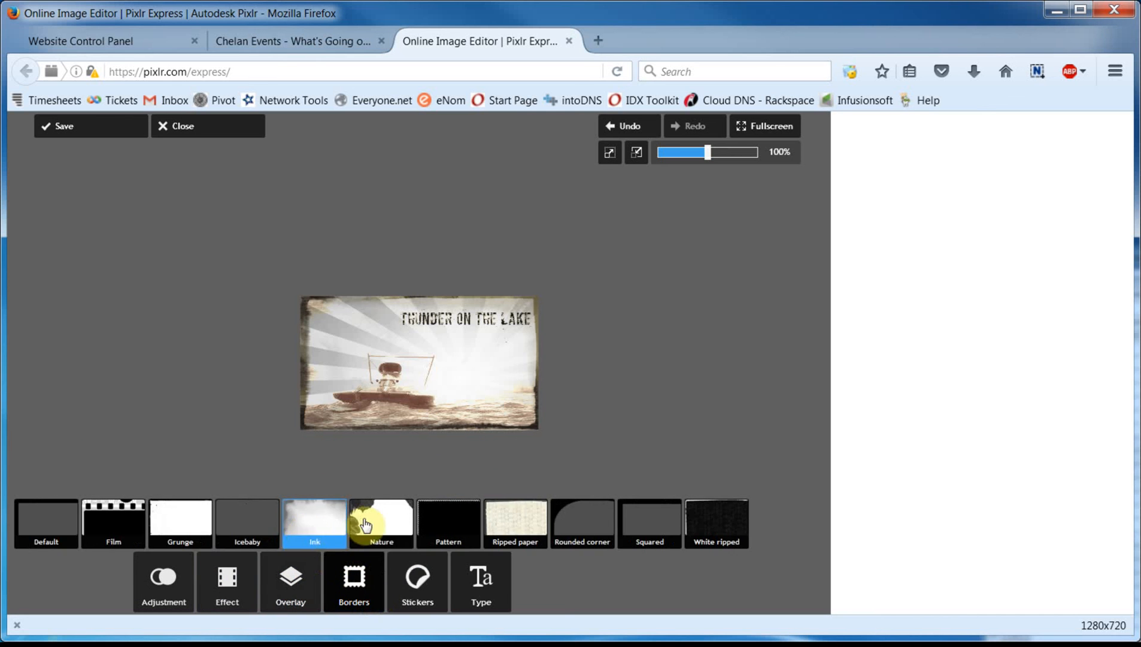
click(407, 586)
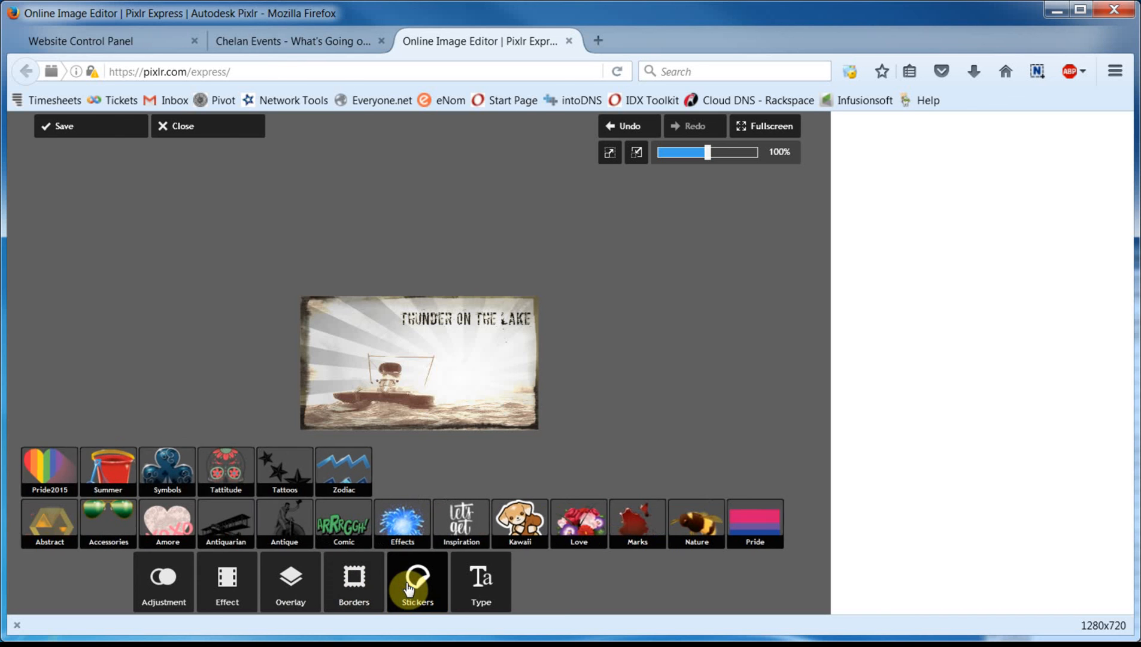
click(486, 588)
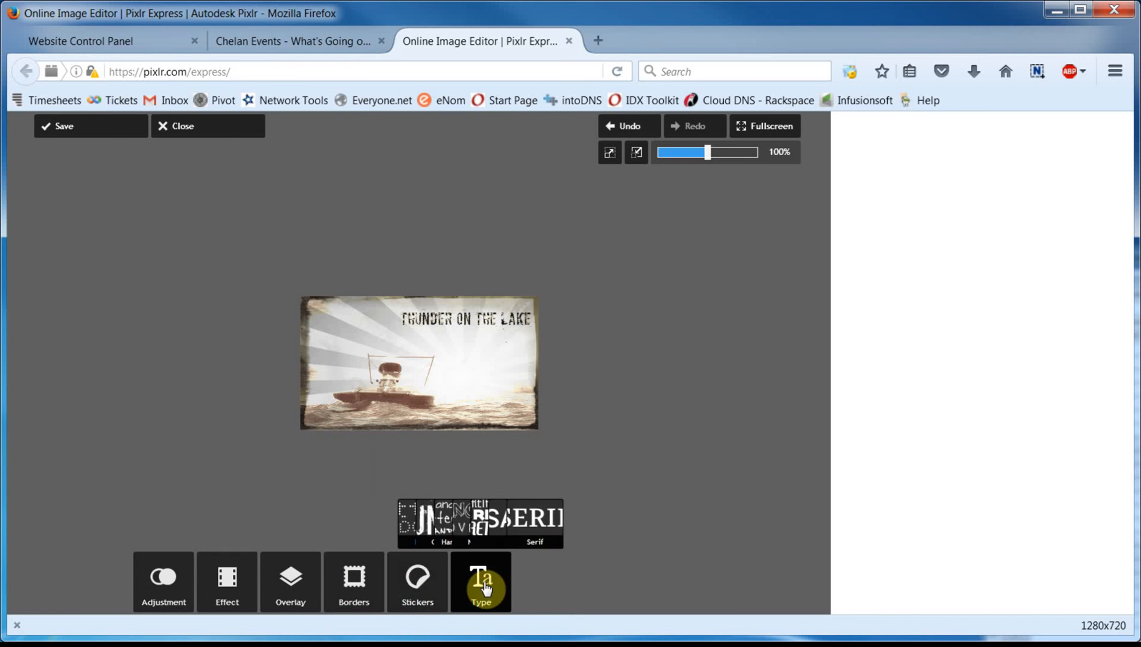